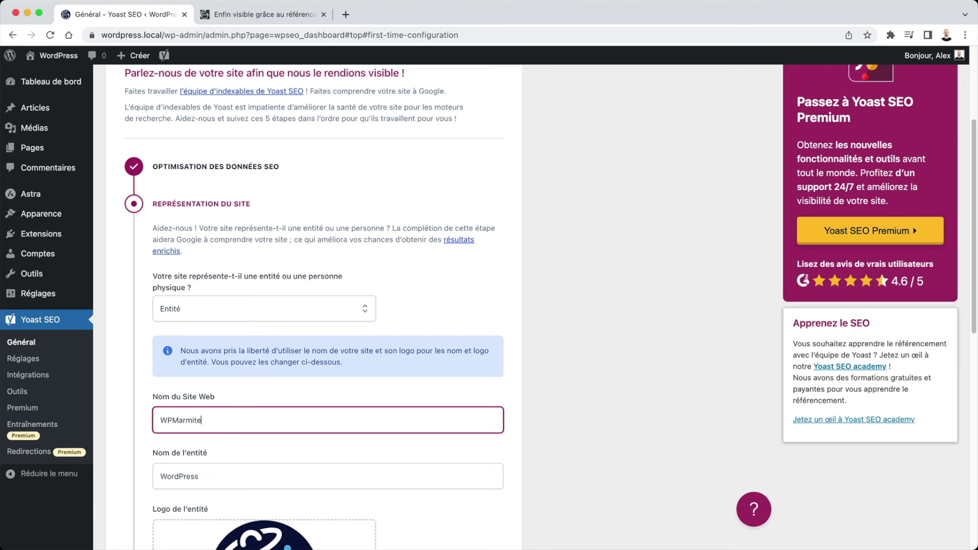
Step: Set the entity name to WPMarmite, copied from the website name, and save the site representation stage
{"action": "key", "text": "super+a"}
{"action": "key", "text": "super+c"}
{"action": "left_click", "coordinate": [186, 469]}
{"action": "key", "text": "super+a"}
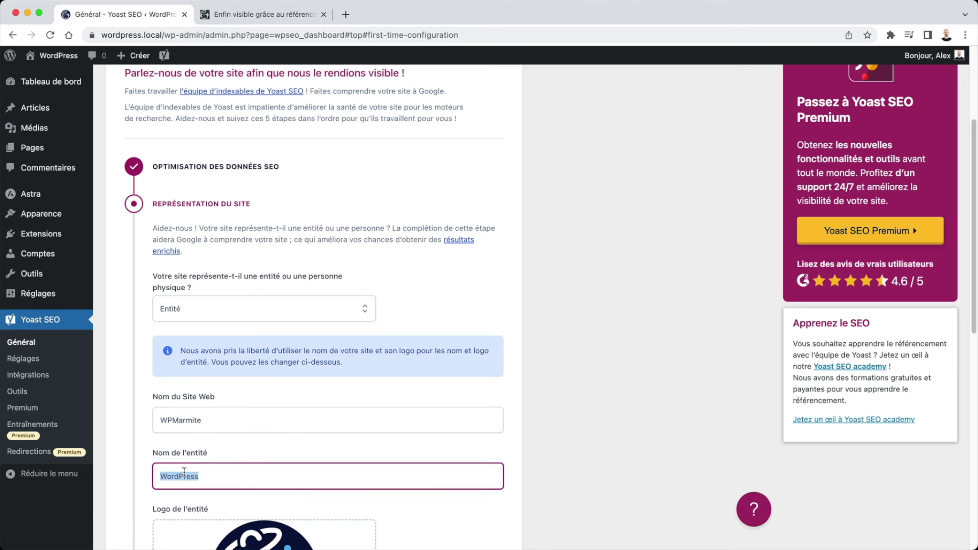
{"action": "key", "text": "super+v"}
{"action": "scroll", "coordinate": [190, 361], "scroll_direction": "down", "scroll_amount": 3}
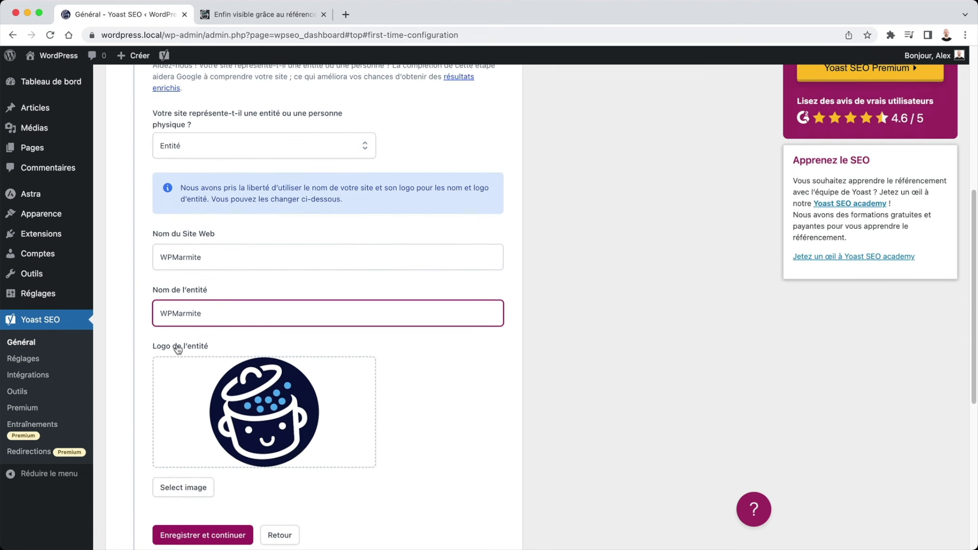
{"action": "scroll", "coordinate": [253, 405], "scroll_direction": "down", "scroll_amount": 2}
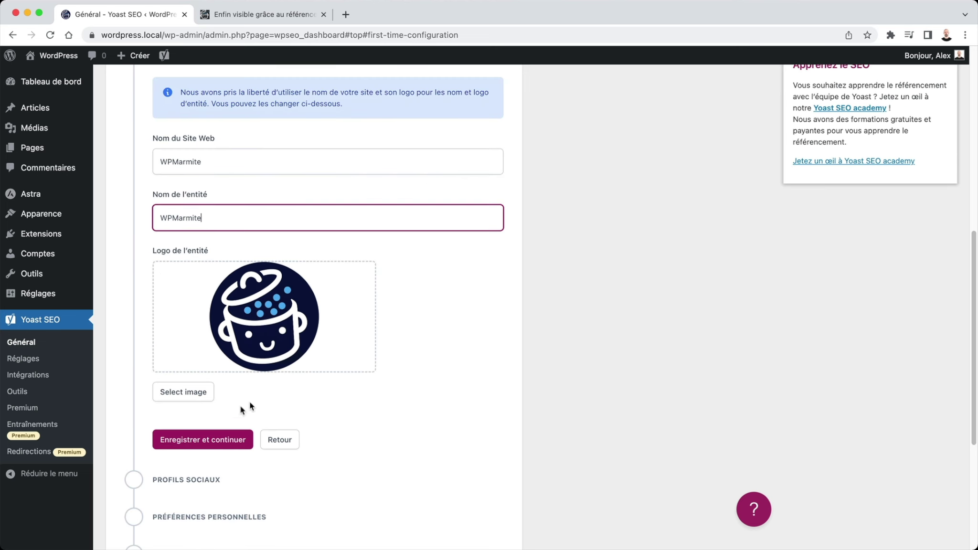
{"action": "left_click", "coordinate": [183, 436]}
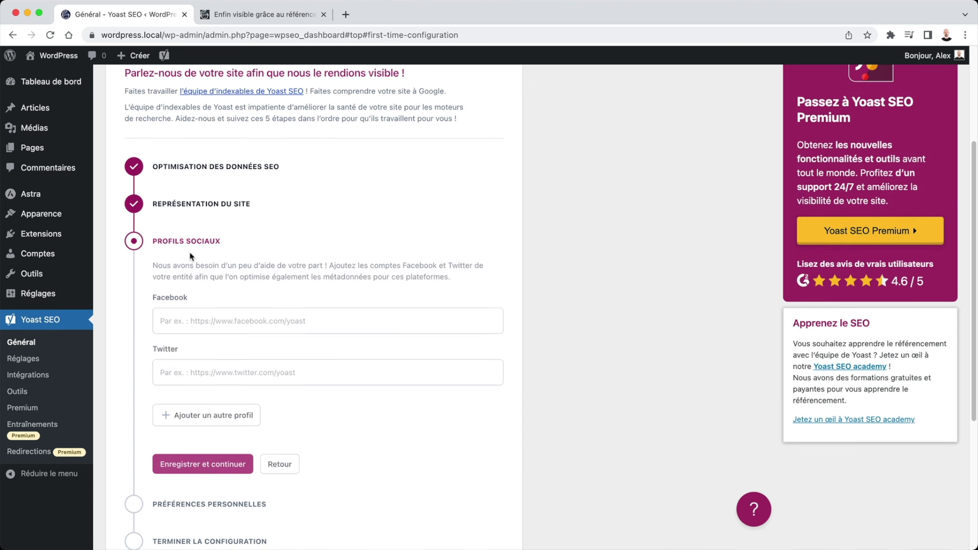
Step: Save the social profiles stage with both accounts blank, and save the personal preferences with site data tracking declined
{"action": "left_click", "coordinate": [199, 320]}
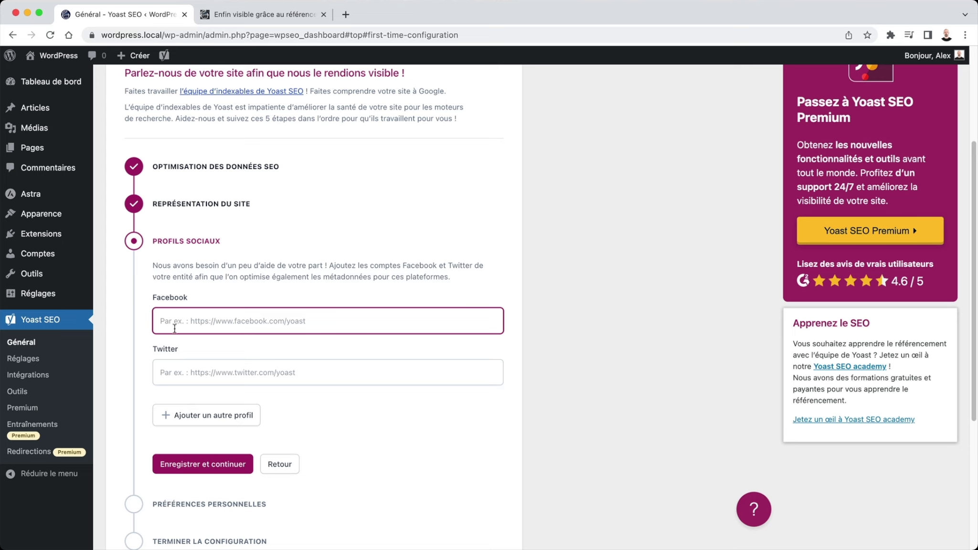
{"action": "left_click", "coordinate": [189, 461]}
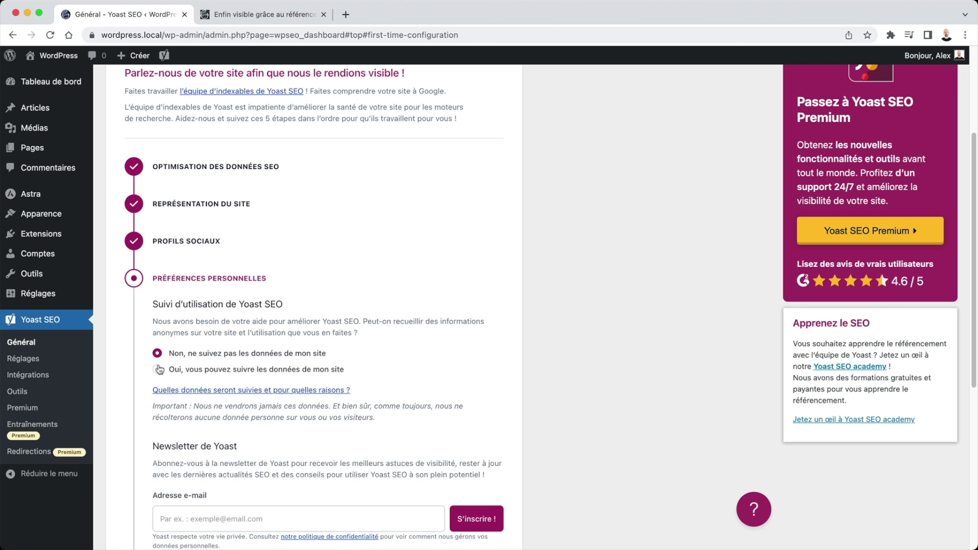
{"action": "scroll", "coordinate": [202, 331], "scroll_direction": "down", "scroll_amount": 2}
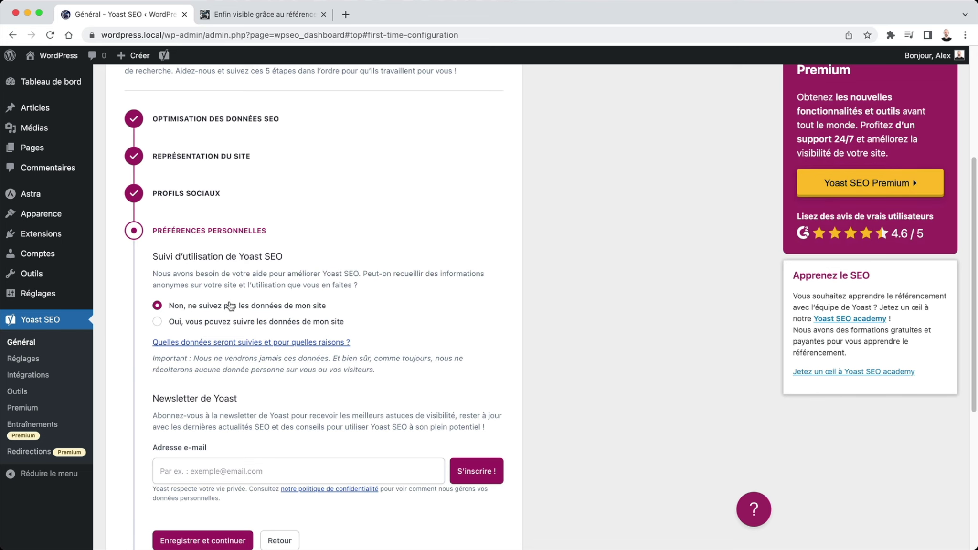
{"action": "scroll", "coordinate": [191, 251], "scroll_direction": "down", "scroll_amount": 2}
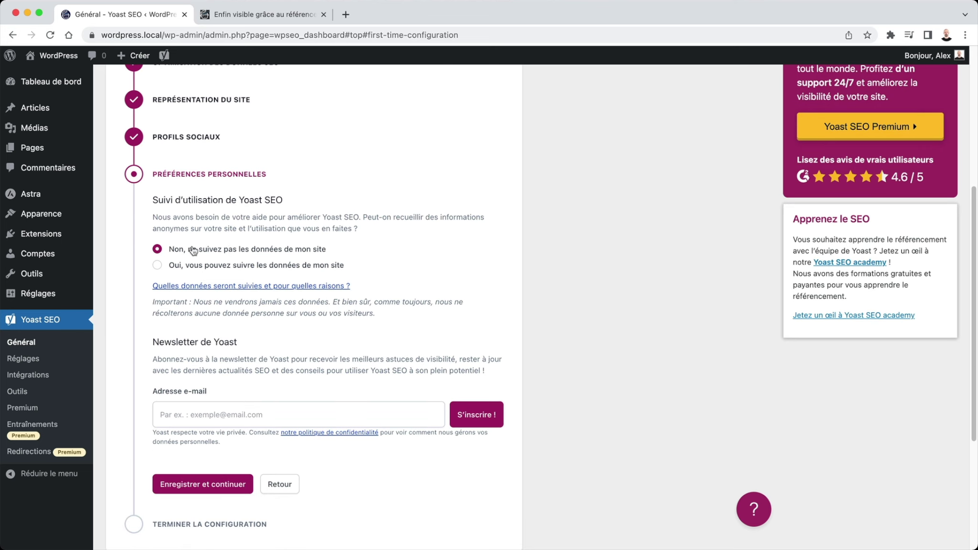
{"action": "scroll", "coordinate": [191, 252], "scroll_direction": "down", "scroll_amount": 2}
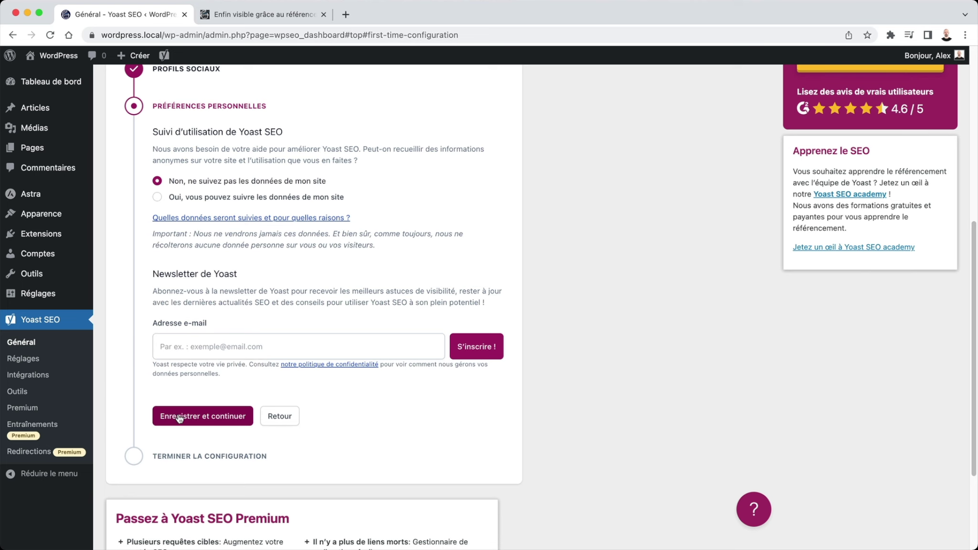
{"action": "left_click", "coordinate": [179, 417]}
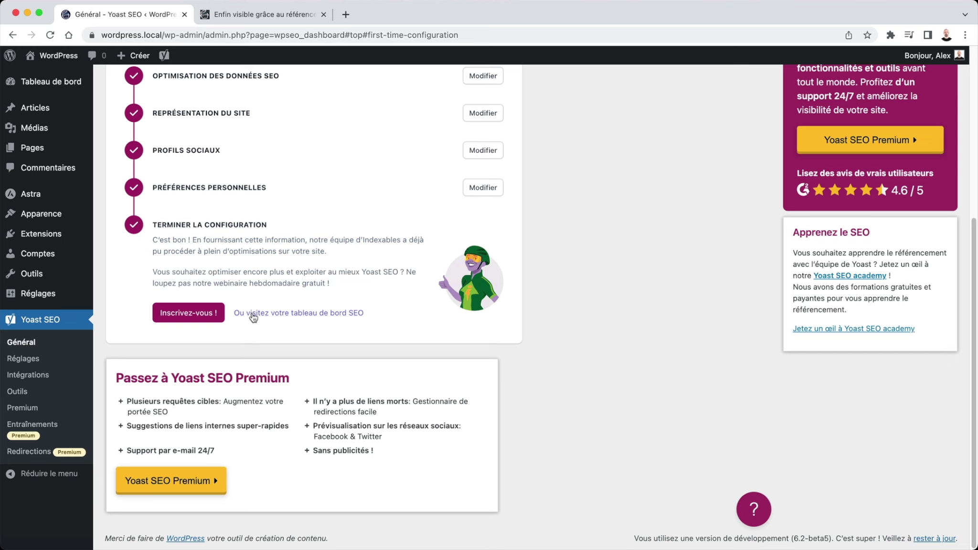
Step: Visit the SEO dashboard from the completed configuration and examine its problems and notifications sections
{"action": "left_click", "coordinate": [253, 315]}
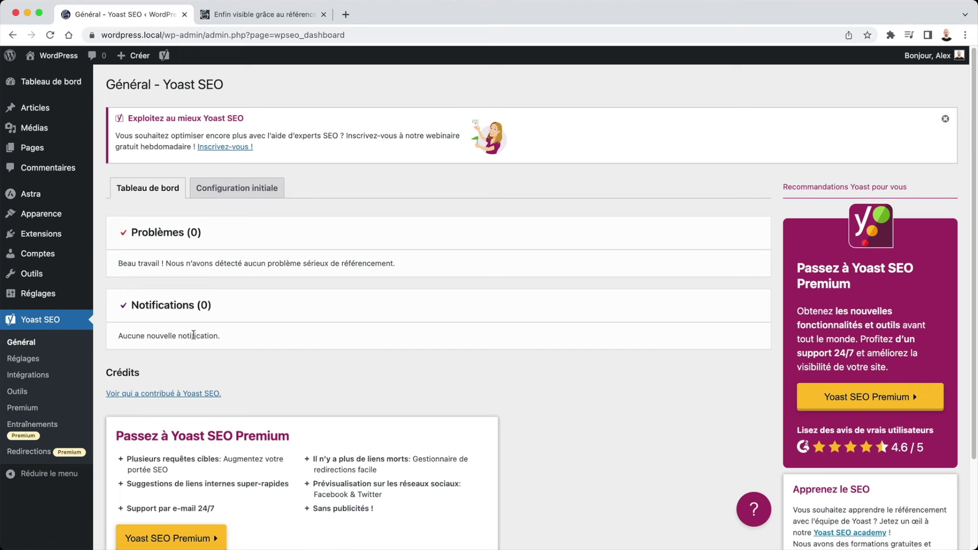
{"action": "scroll", "coordinate": [189, 336], "scroll_direction": "down", "scroll_amount": 2}
{"action": "scroll", "coordinate": [191, 334], "scroll_direction": "up", "scroll_amount": 2}
{"action": "scroll", "coordinate": [735, 315], "scroll_direction": "down", "scroll_amount": 3}
{"action": "scroll", "coordinate": [678, 329], "scroll_direction": "up", "scroll_amount": 3}
Step: Open the Yoast SEO settings and go through the welcome introduction until it is dismissed
{"action": "left_click", "coordinate": [53, 364]}
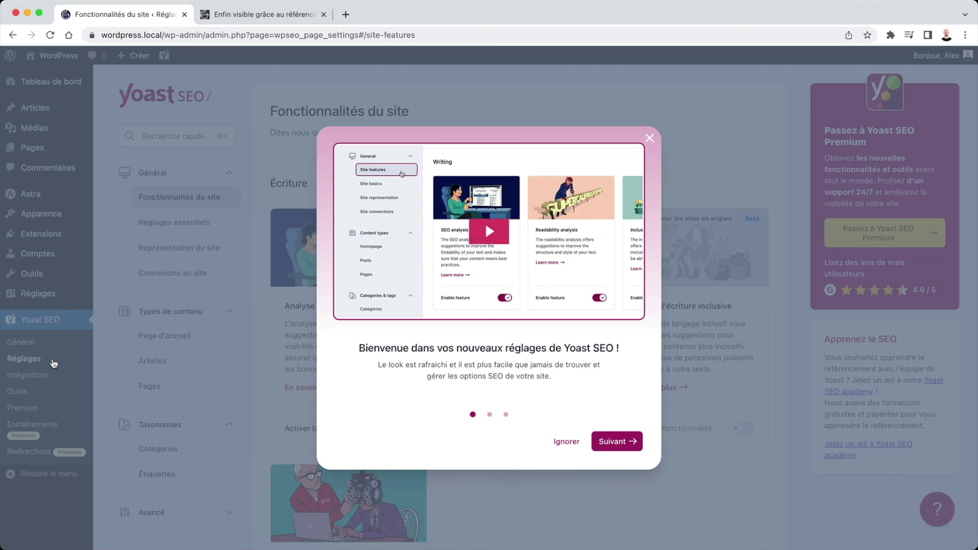
{"action": "left_click", "coordinate": [611, 440]}
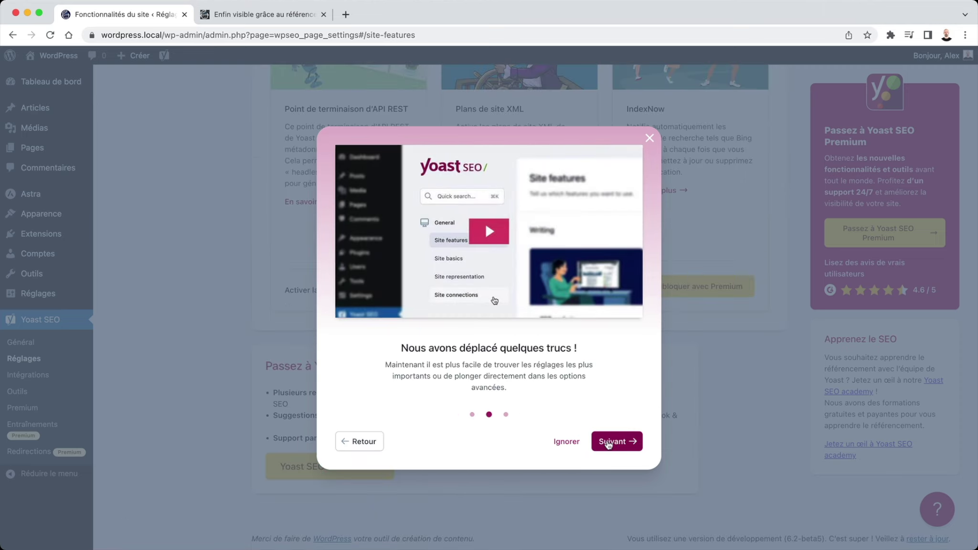
{"action": "left_click", "coordinate": [608, 443]}
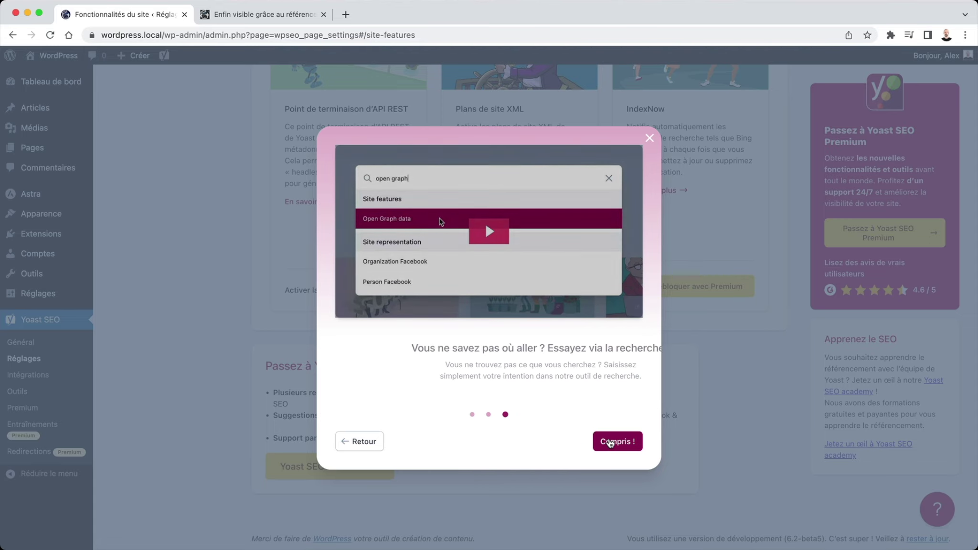
{"action": "left_click", "coordinate": [610, 442]}
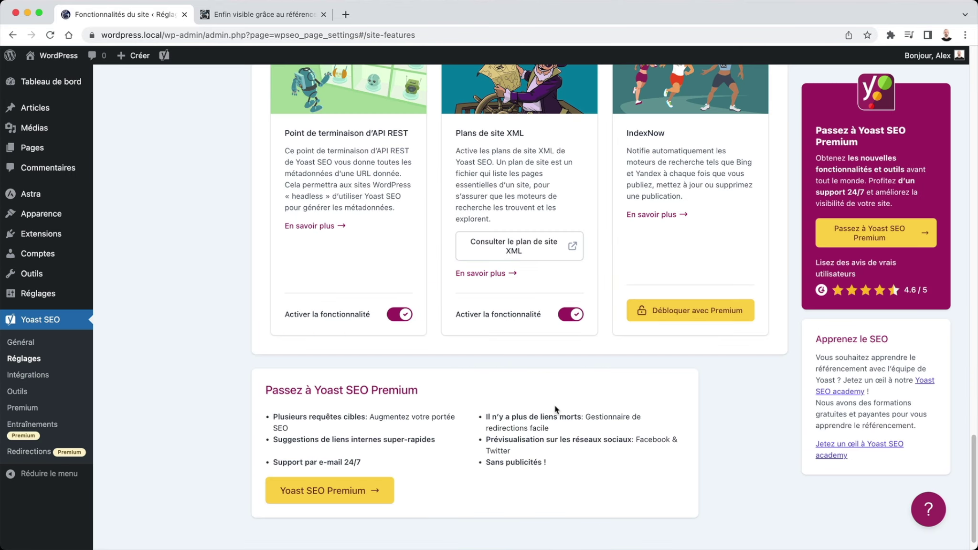
Step: Examine the available site features, from SEO and readability analysis through site structure to the APIs and XML sitemaps
{"action": "scroll", "coordinate": [555, 405], "scroll_direction": "up", "scroll_amount": 20}
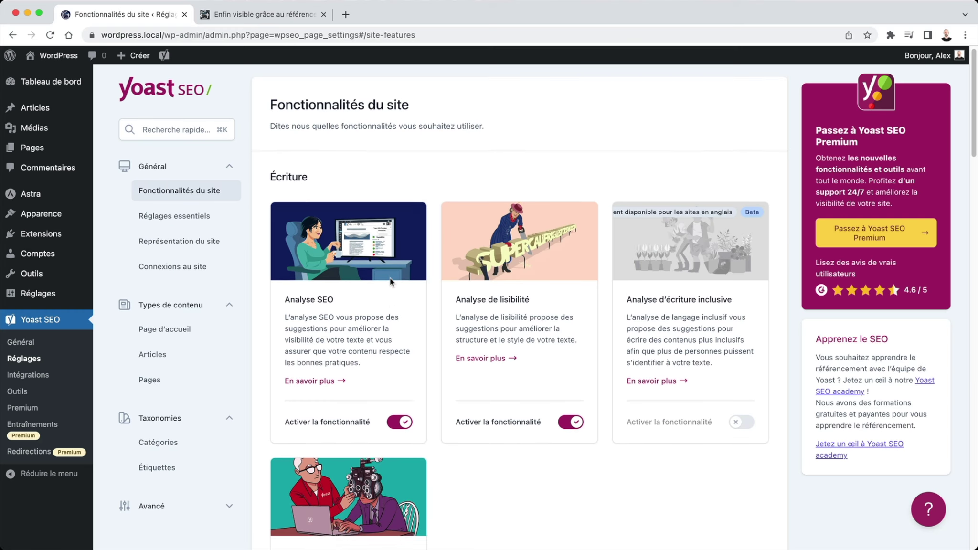
{"action": "scroll", "coordinate": [389, 280], "scroll_direction": "down", "scroll_amount": 1}
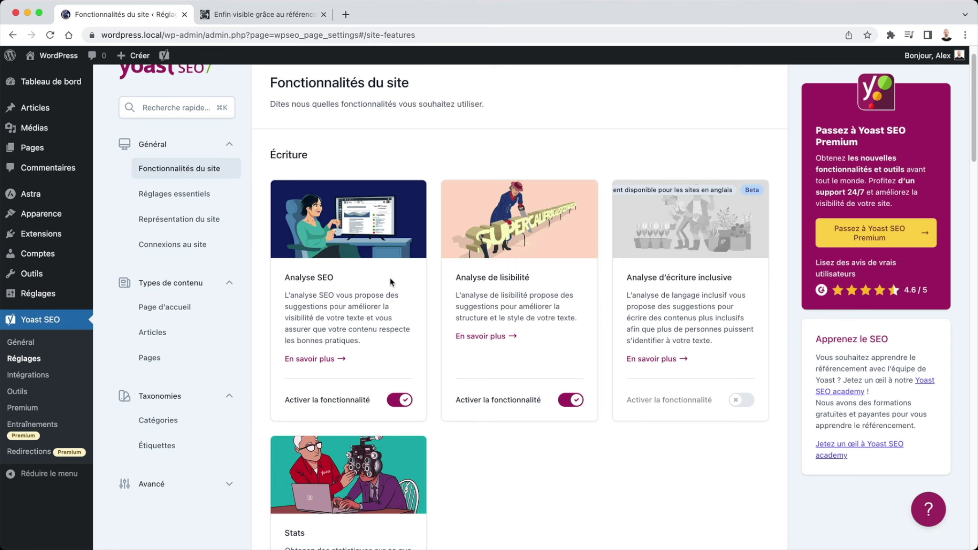
{"action": "left_click_drag", "start_coordinate": [334, 278], "coordinate": [306, 277]}
{"action": "left_click_drag", "start_coordinate": [471, 278], "coordinate": [525, 277]}
{"action": "scroll", "coordinate": [464, 282], "scroll_direction": "down", "scroll_amount": 8}
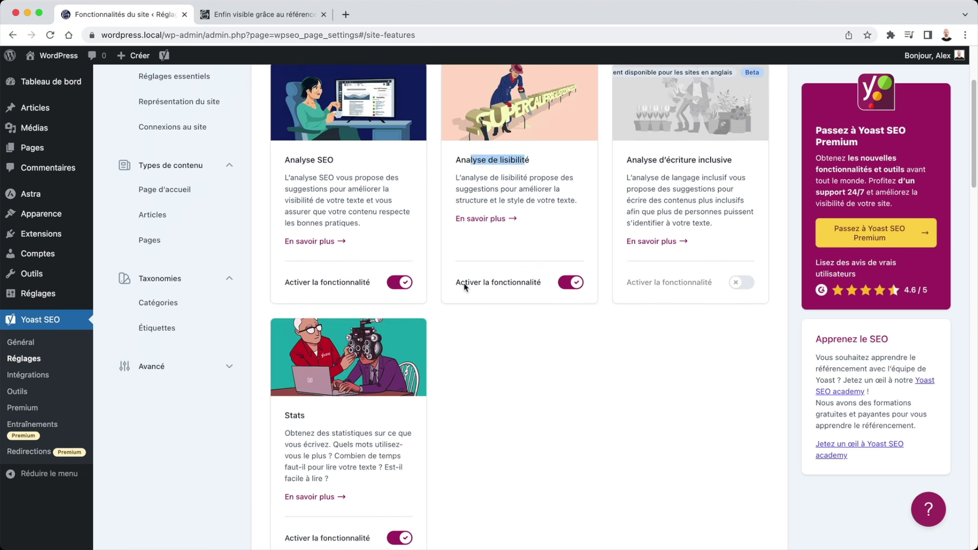
{"action": "scroll", "coordinate": [463, 283], "scroll_direction": "down", "scroll_amount": 15}
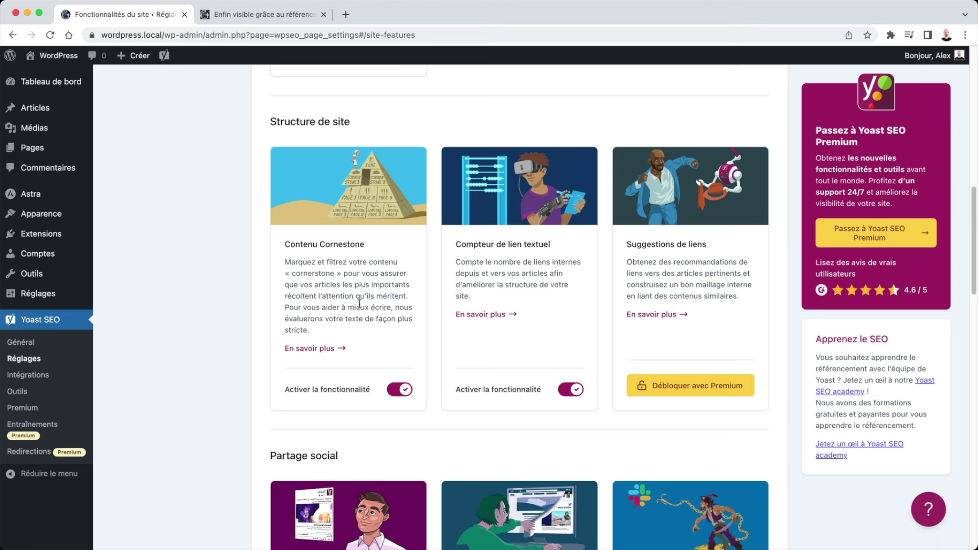
{"action": "scroll", "coordinate": [539, 308], "scroll_direction": "down", "scroll_amount": 17}
{"action": "scroll", "coordinate": [541, 308], "scroll_direction": "up", "scroll_amount": 20}
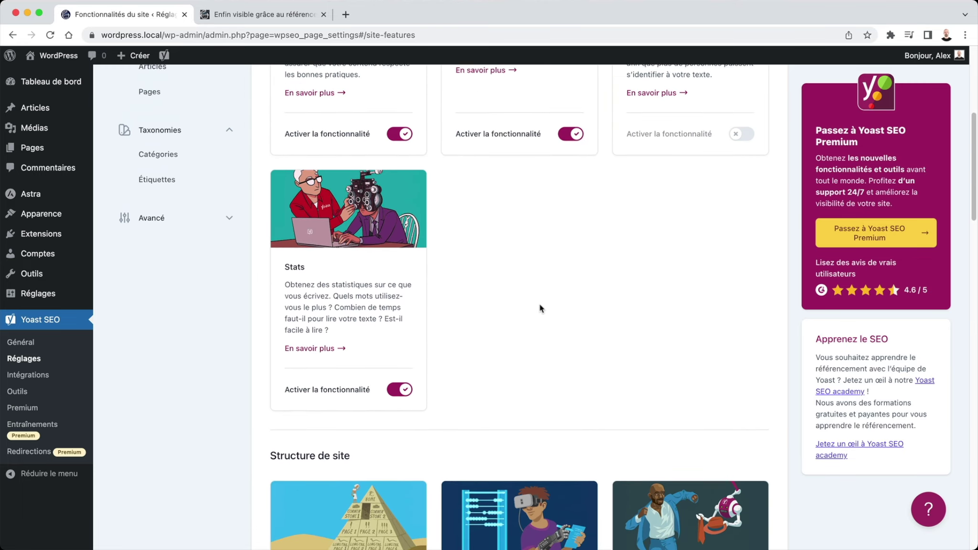
Step: Clear the site slogan in the essential settings (Réglages essentiels)
{"action": "left_click", "coordinate": [213, 223]}
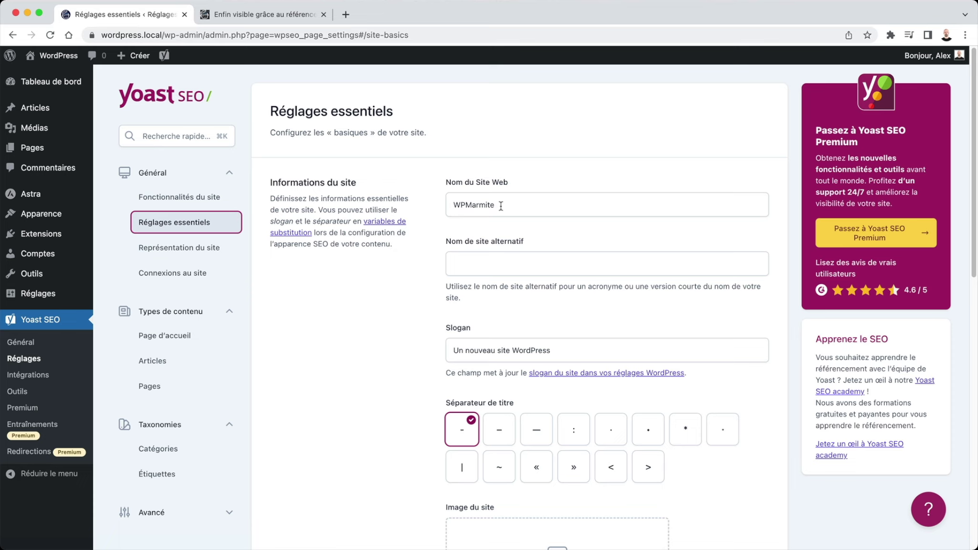
{"action": "scroll", "coordinate": [425, 305], "scroll_direction": "down", "scroll_amount": 2}
{"action": "triple_click", "coordinate": [488, 301]}
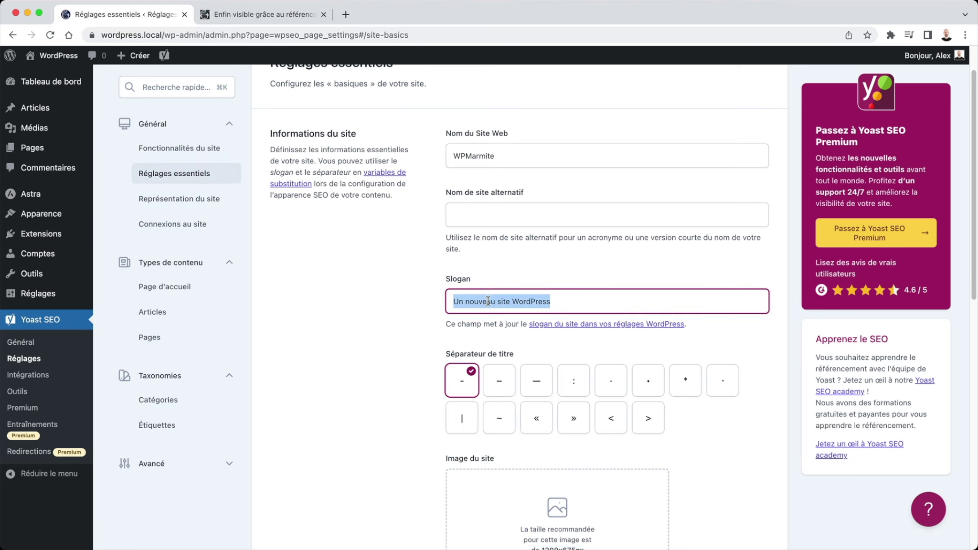
{"action": "key", "text": "BackSpace"}
{"action": "left_click", "coordinate": [385, 318]}
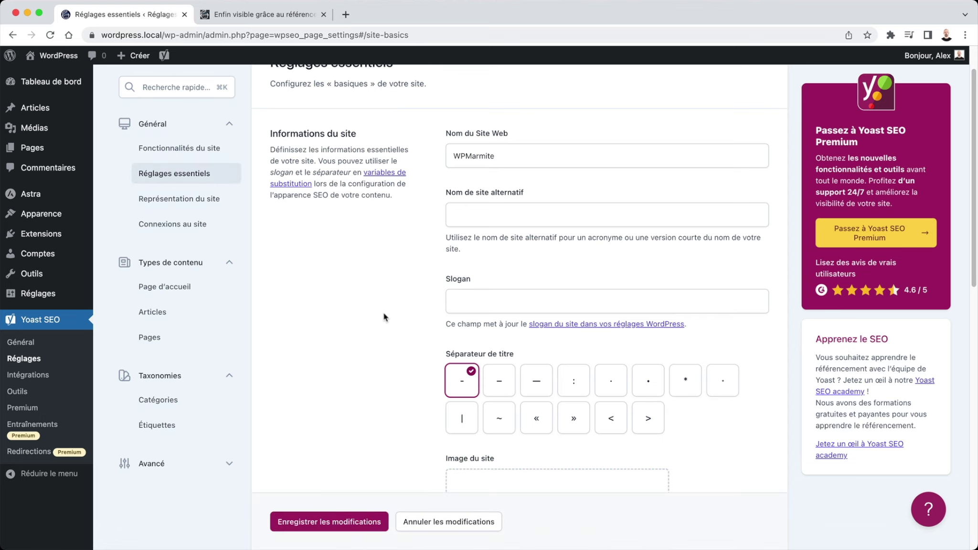
Step: Try the | and » title separators and switch back to the hyphen
{"action": "scroll", "coordinate": [407, 332], "scroll_direction": "down", "scroll_amount": 2}
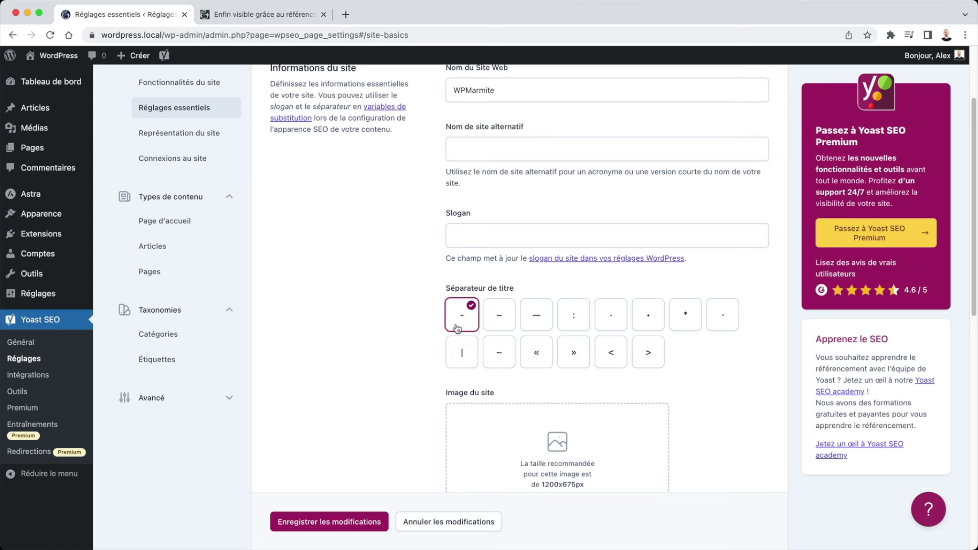
{"action": "left_click", "coordinate": [456, 353]}
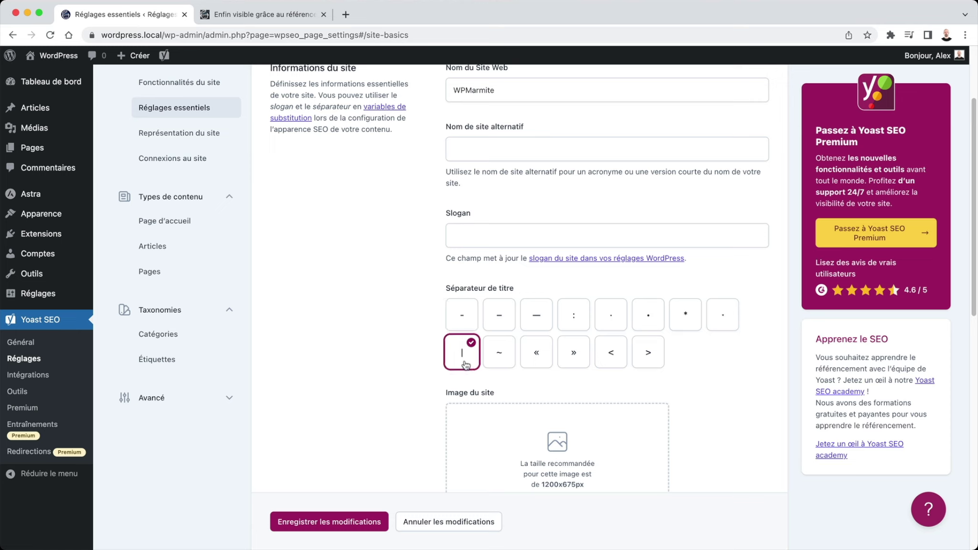
{"action": "left_click", "coordinate": [574, 359]}
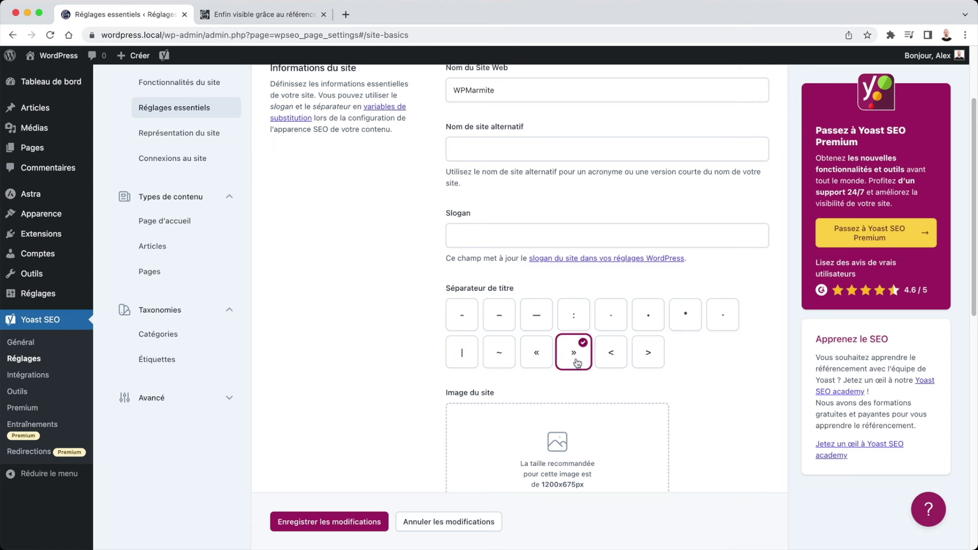
{"action": "left_click", "coordinate": [471, 323]}
Step: Review the site image and site preferences options, and save the essential settings
{"action": "scroll", "coordinate": [416, 308], "scroll_direction": "down", "scroll_amount": 3}
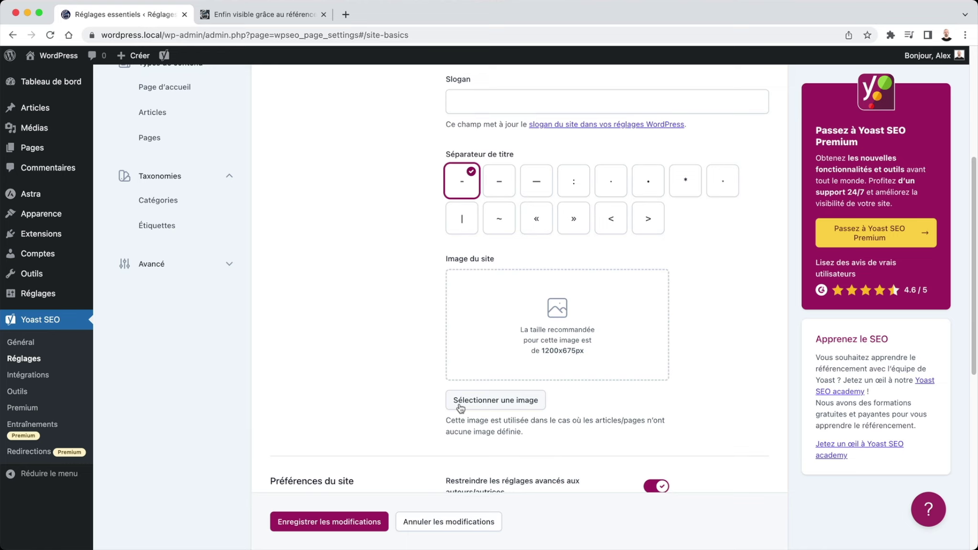
{"action": "scroll", "coordinate": [460, 407], "scroll_direction": "down", "scroll_amount": 5}
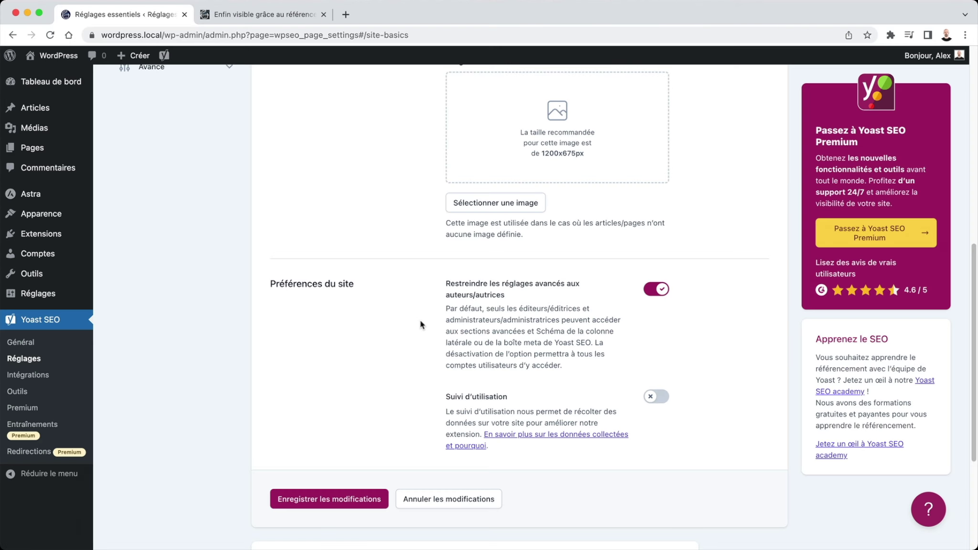
{"action": "scroll", "coordinate": [420, 325], "scroll_direction": "up", "scroll_amount": 2}
{"action": "scroll", "coordinate": [420, 324], "scroll_direction": "up", "scroll_amount": 1}
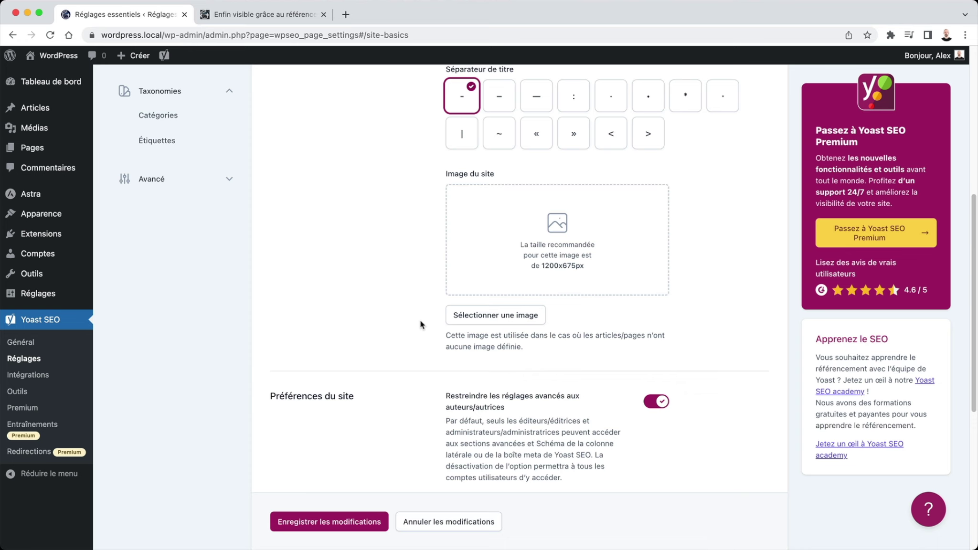
{"action": "scroll", "coordinate": [421, 324], "scroll_direction": "down", "scroll_amount": 3}
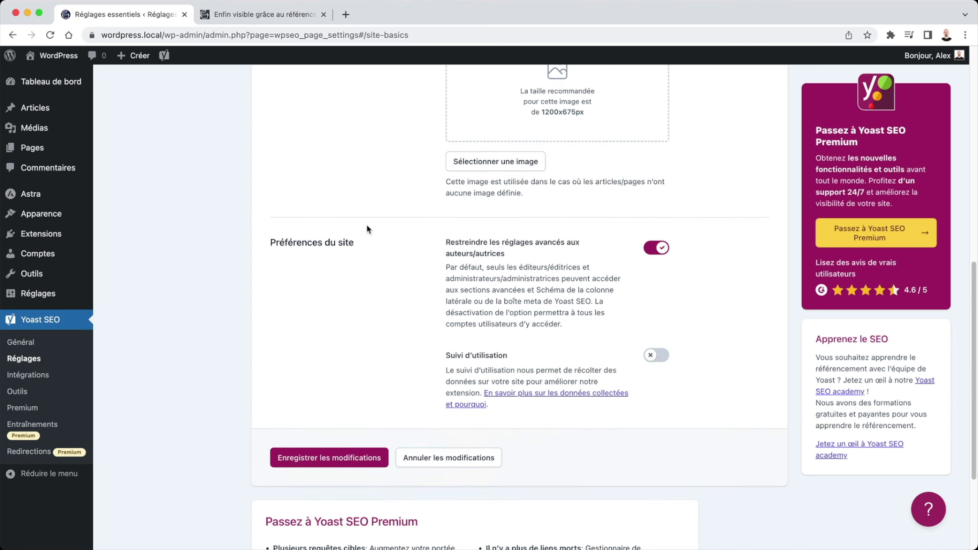
{"action": "left_click", "coordinate": [315, 458]}
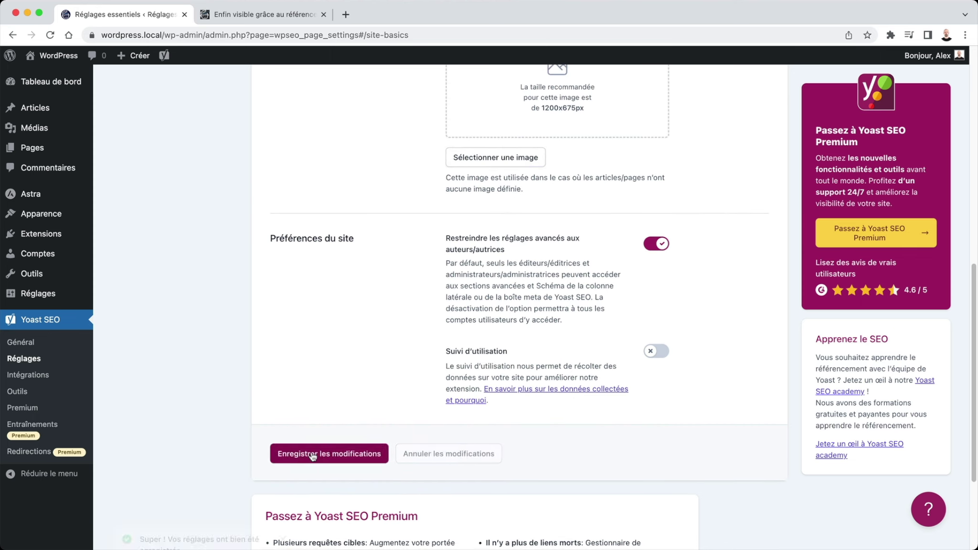
Step: Open the site representation settings and review the entity type, names, logo and other profiles
{"action": "left_click", "coordinate": [195, 248]}
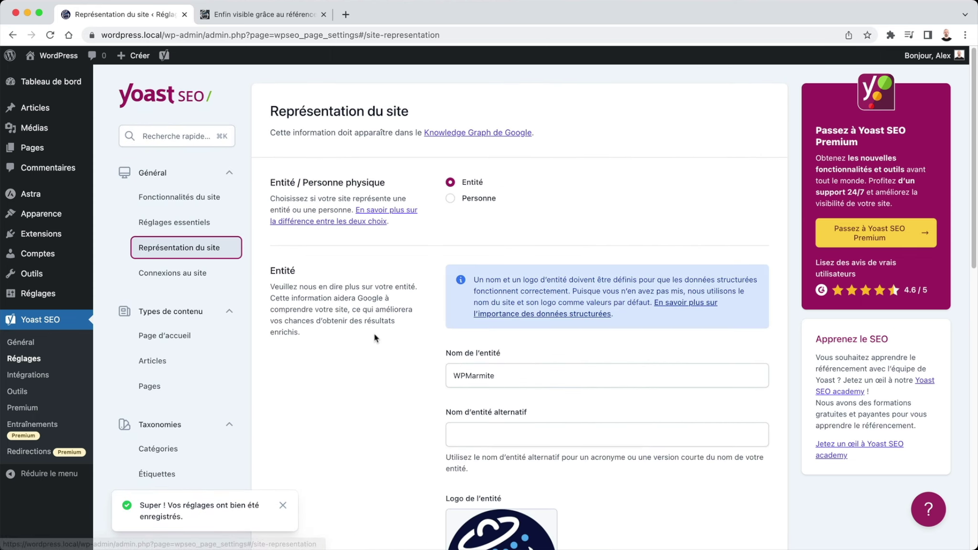
{"action": "scroll", "coordinate": [373, 333], "scroll_direction": "down", "scroll_amount": 10}
{"action": "scroll", "coordinate": [373, 334], "scroll_direction": "up", "scroll_amount": 7}
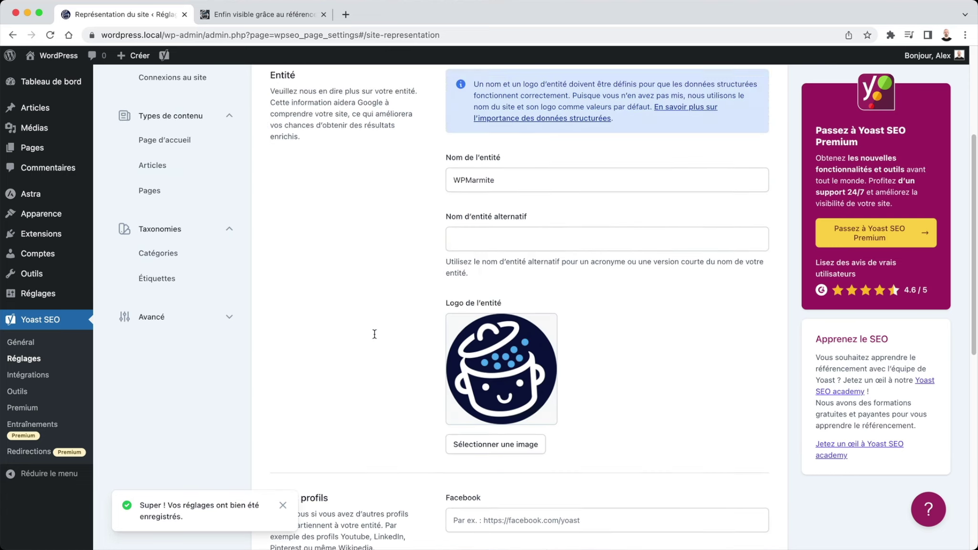
{"action": "scroll", "coordinate": [374, 334], "scroll_direction": "up", "scroll_amount": 5}
{"action": "scroll", "coordinate": [349, 342], "scroll_direction": "down", "scroll_amount": 10}
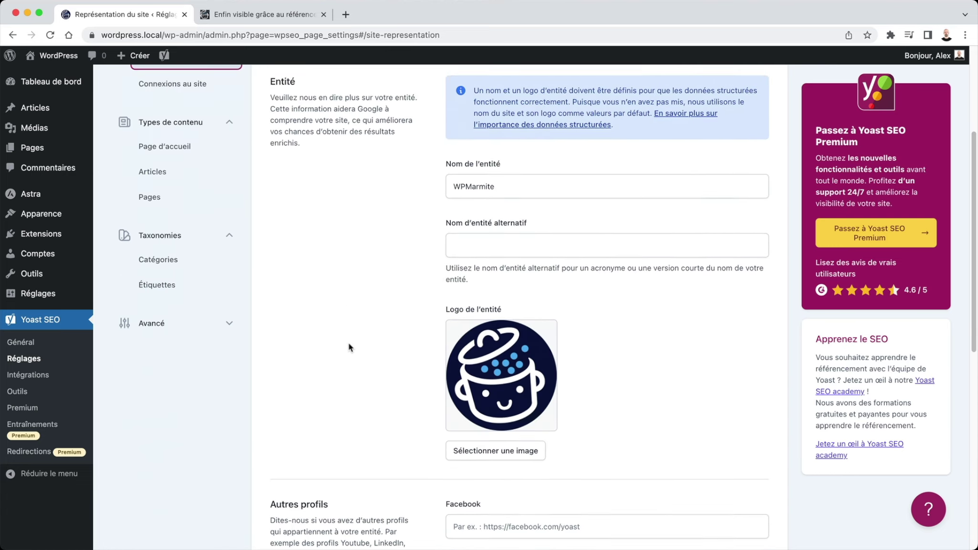
{"action": "scroll", "coordinate": [349, 344], "scroll_direction": "up", "scroll_amount": 10}
Step: Open the site connections settings (Connexions au site) and review the verification code fields for the webmaster tools
{"action": "left_click", "coordinate": [213, 277]}
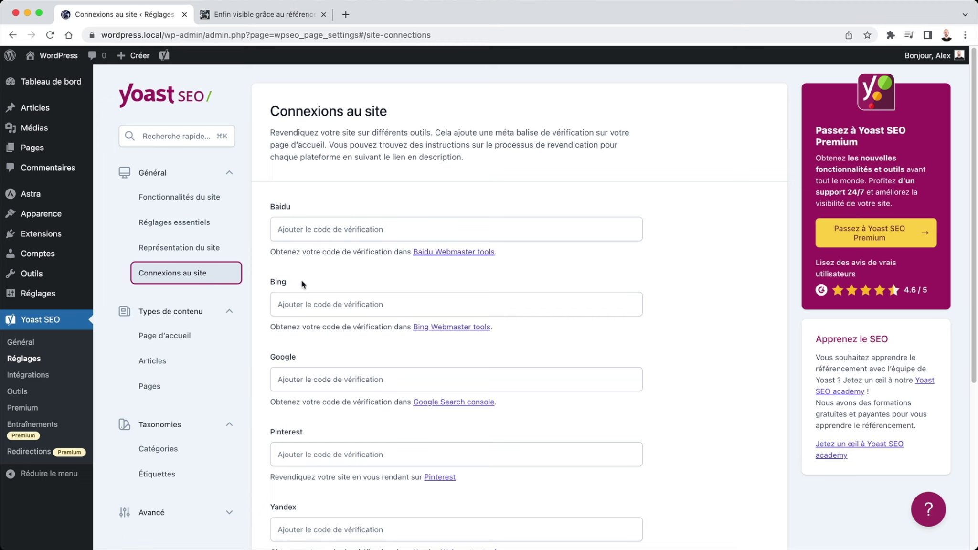
{"action": "scroll", "coordinate": [345, 320], "scroll_direction": "down", "scroll_amount": 4}
{"action": "scroll", "coordinate": [345, 320], "scroll_direction": "up", "scroll_amount": 4}
{"action": "left_click", "coordinate": [336, 369]}
{"action": "left_click", "coordinate": [341, 363]}
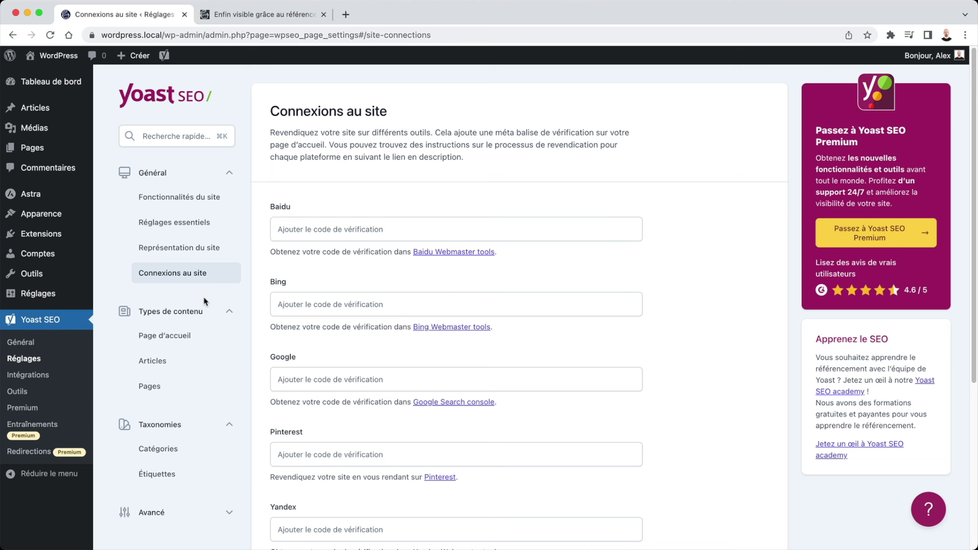
Step: Open the homepage settings (Page d'accueil) and bring up the WordPress reading settings (Lecture) in a new browser tab
{"action": "left_click", "coordinate": [181, 335]}
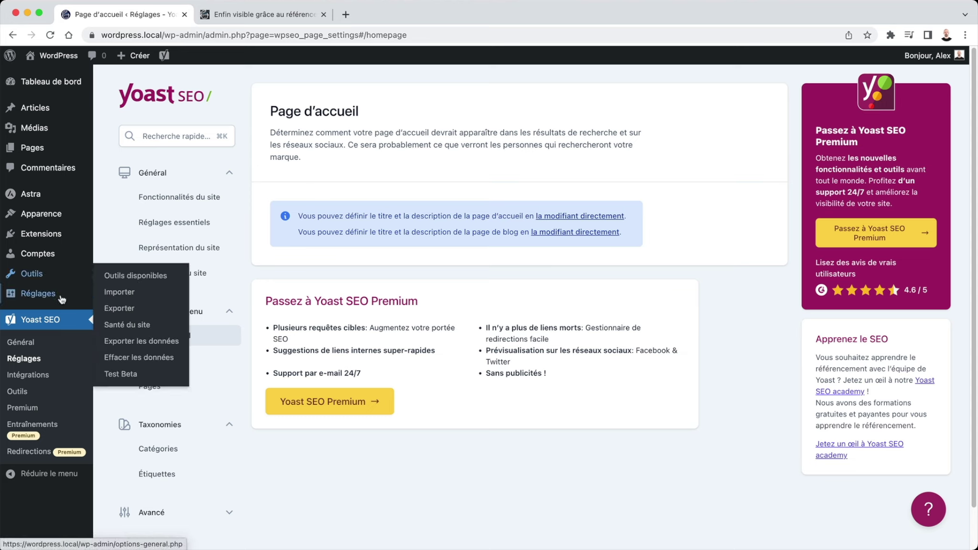
{"action": "mouse_move", "coordinate": [62, 296]}
{"action": "left_click", "coordinate": [115, 333], "text": "super"}
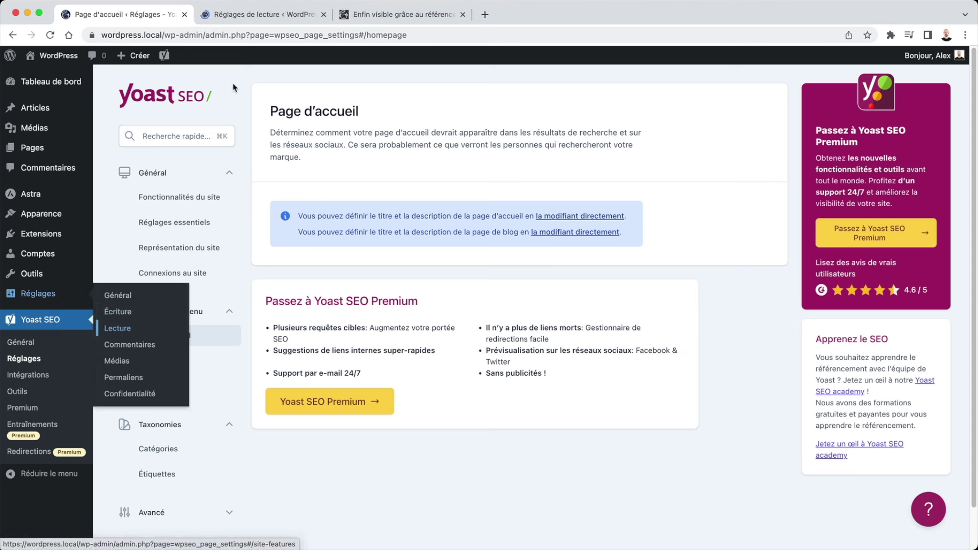
{"action": "left_click", "coordinate": [258, 15]}
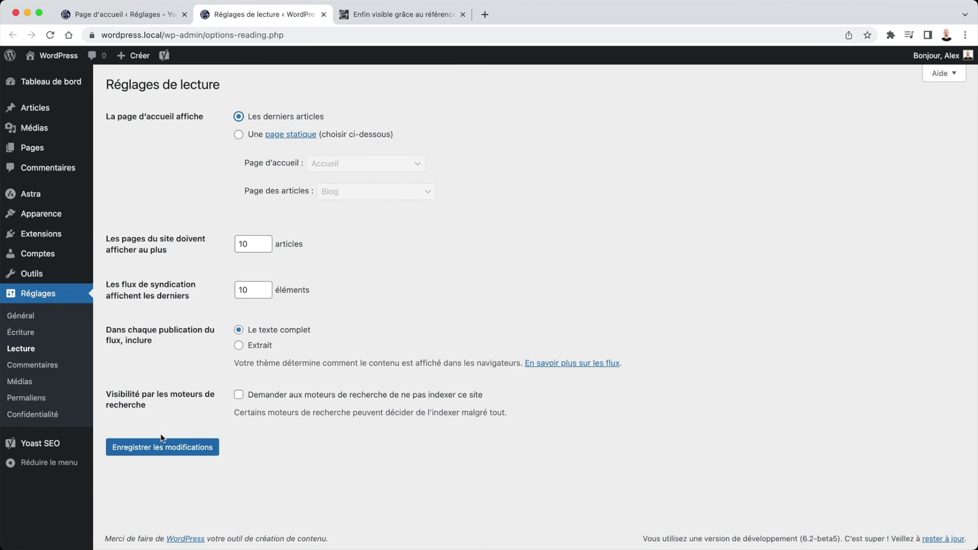
Step: Save the reading settings with the homepage showing the latest posts (Les derniers articles), and check Yoast's homepage settings
{"action": "left_click", "coordinate": [161, 447]}
{"action": "left_click", "coordinate": [131, 19]}
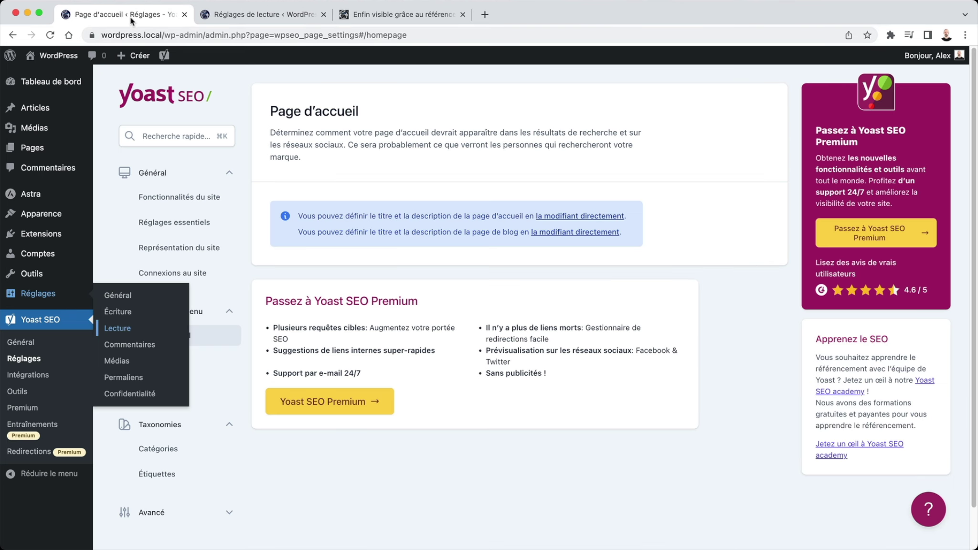
{"action": "key", "text": "ctrl+Tab"}
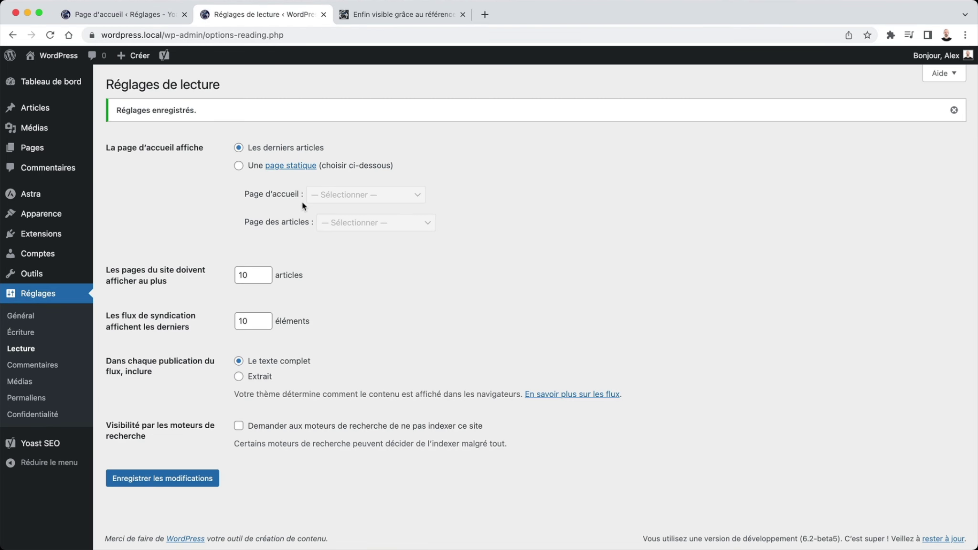
Step: Set a static homepage with Accueil as front page and Blog as posts page, save, and reload Yoast's homepage settings
{"action": "left_click", "coordinate": [239, 166]}
{"action": "left_click", "coordinate": [334, 194]}
{"action": "left_click", "coordinate": [365, 221]}
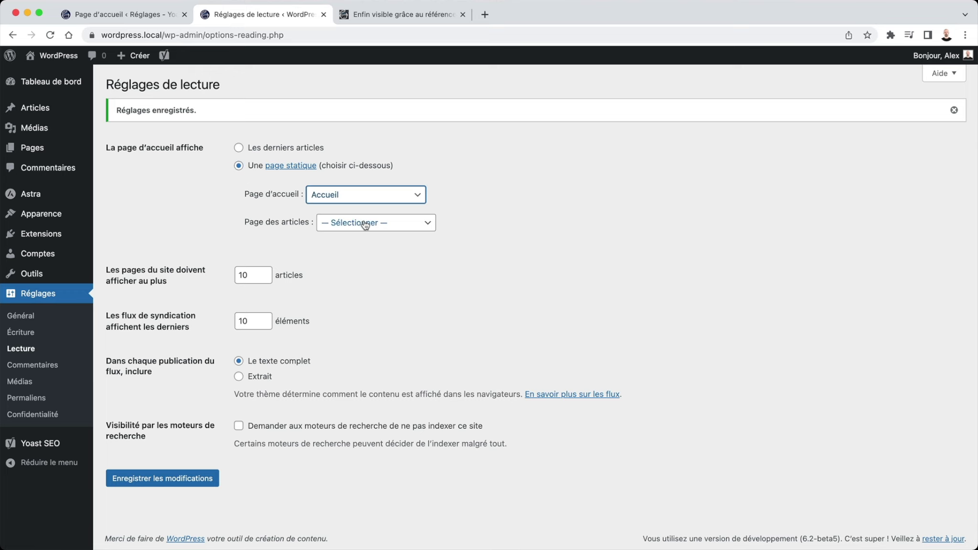
{"action": "left_click", "coordinate": [365, 223]}
{"action": "left_click", "coordinate": [353, 264]}
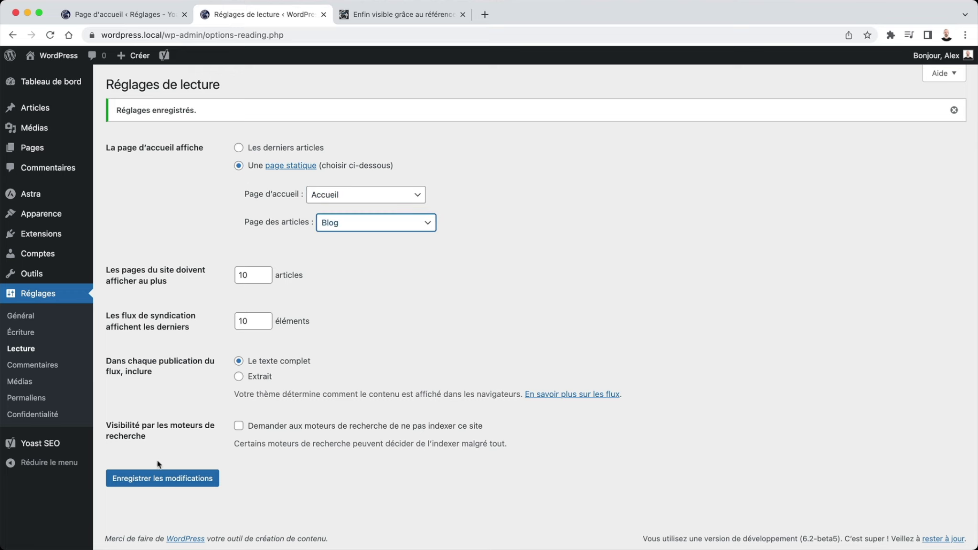
{"action": "left_click", "coordinate": [144, 478]}
{"action": "left_click", "coordinate": [149, 16]}
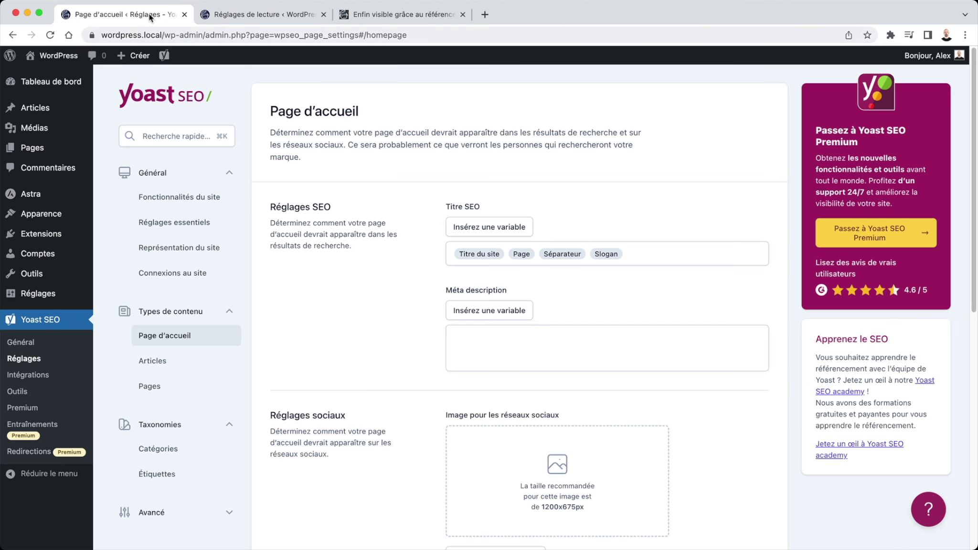
{"action": "key", "text": "super+r"}
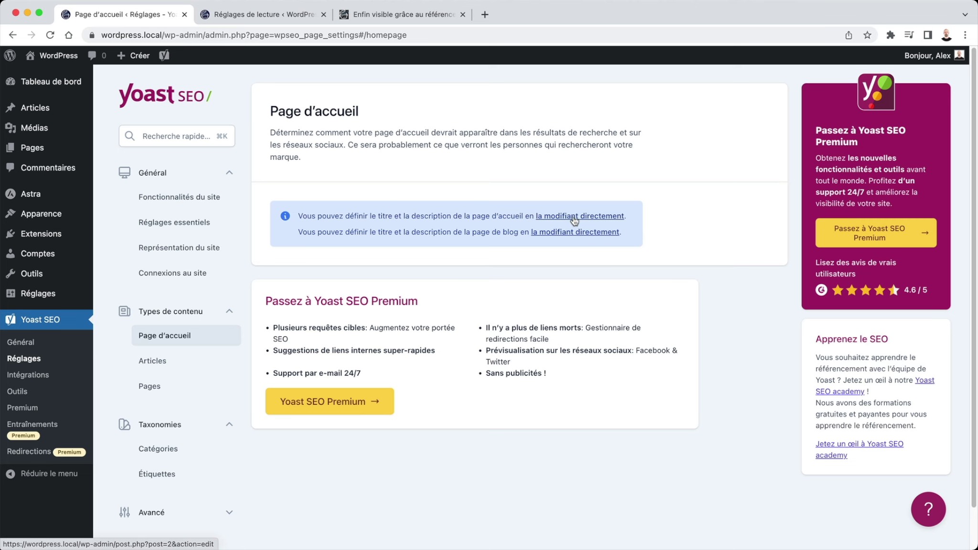
Step: Review the search appearance settings for the Articles and Pages content types
{"action": "left_click", "coordinate": [174, 363]}
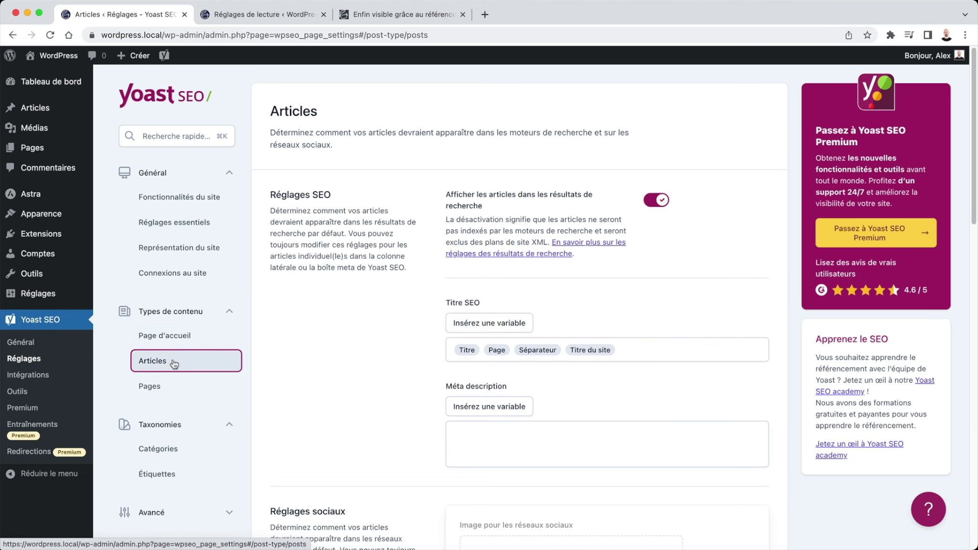
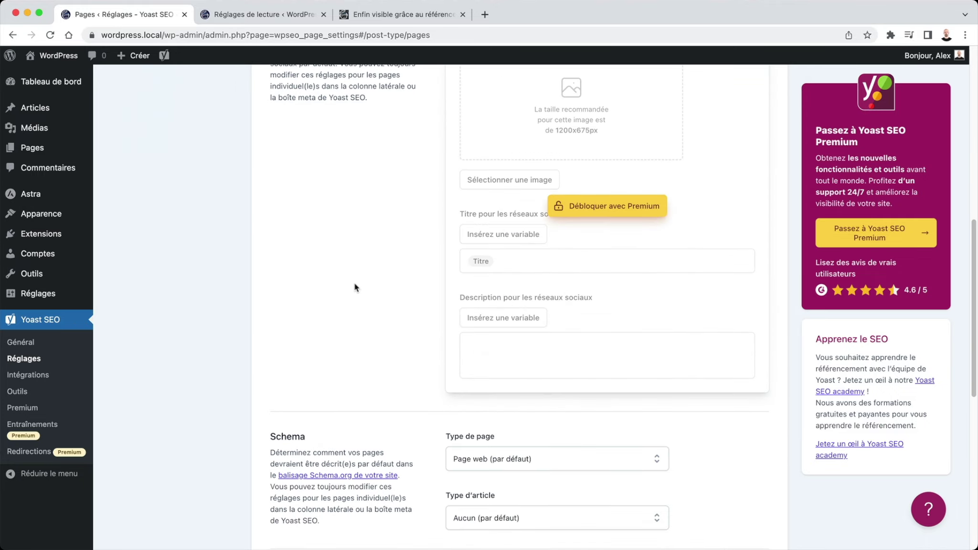
{"action": "scroll", "coordinate": [354, 286], "scroll_direction": "up", "scroll_amount": 13}
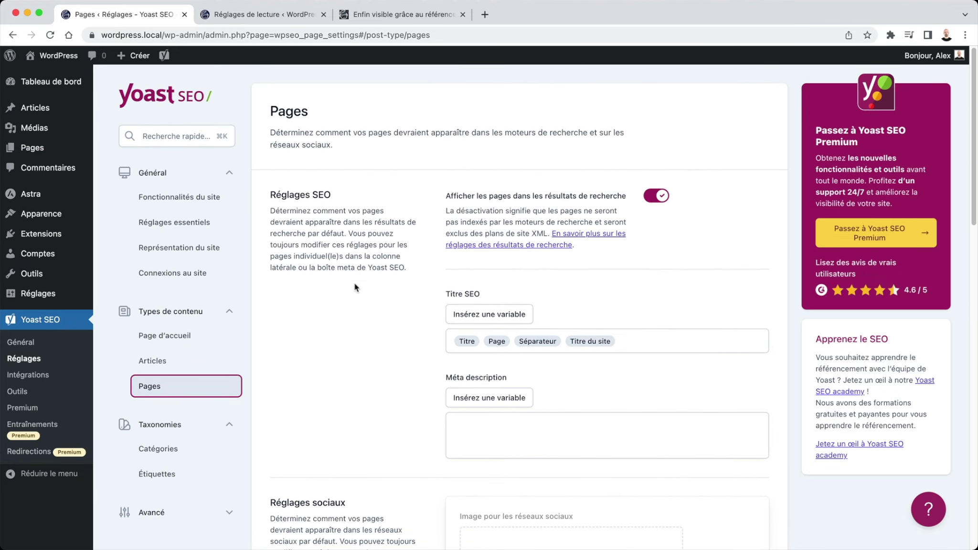
Step: Open the category settings (Catégories) and examine the variables and the word Archives in the SEO title template
{"action": "left_click", "coordinate": [170, 447]}
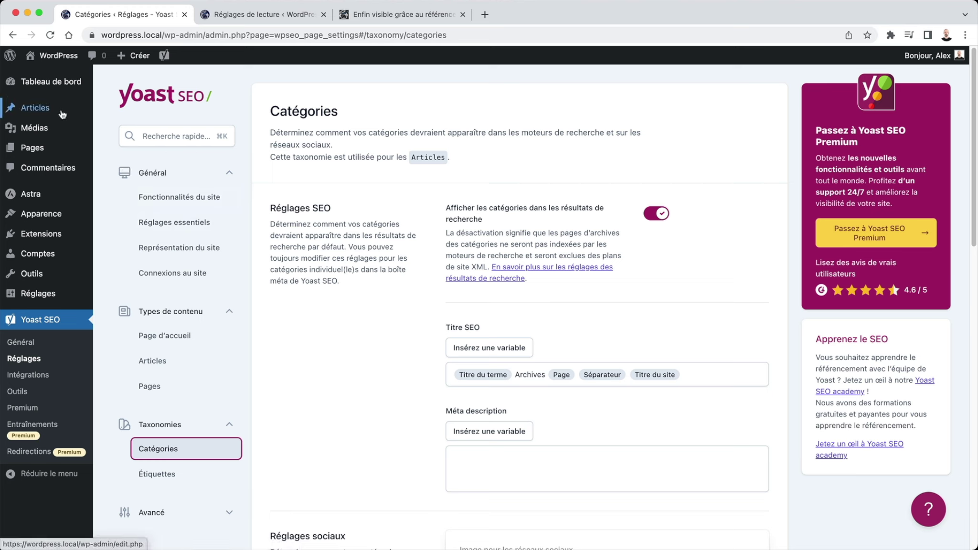
{"action": "mouse_move", "coordinate": [62, 113]}
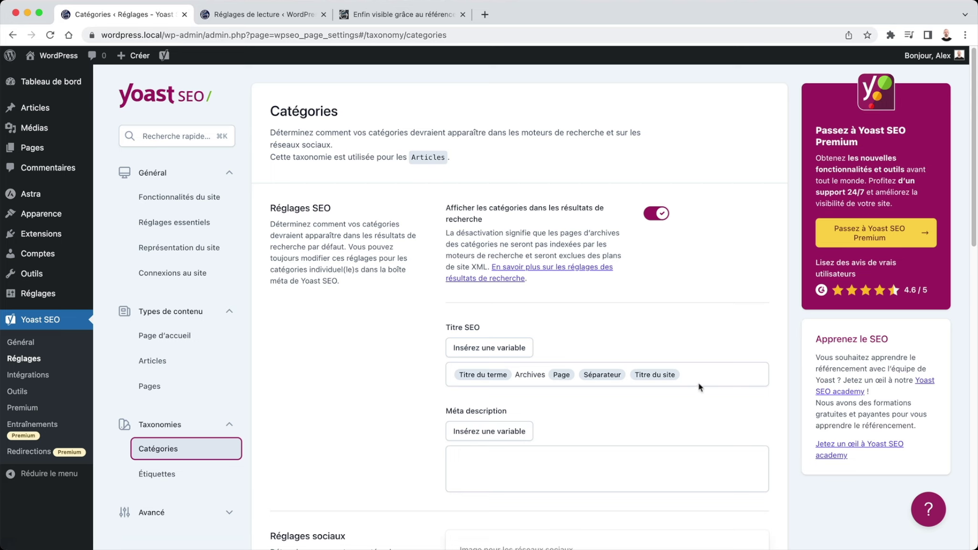
{"action": "left_click_drag", "start_coordinate": [701, 378], "coordinate": [449, 379]}
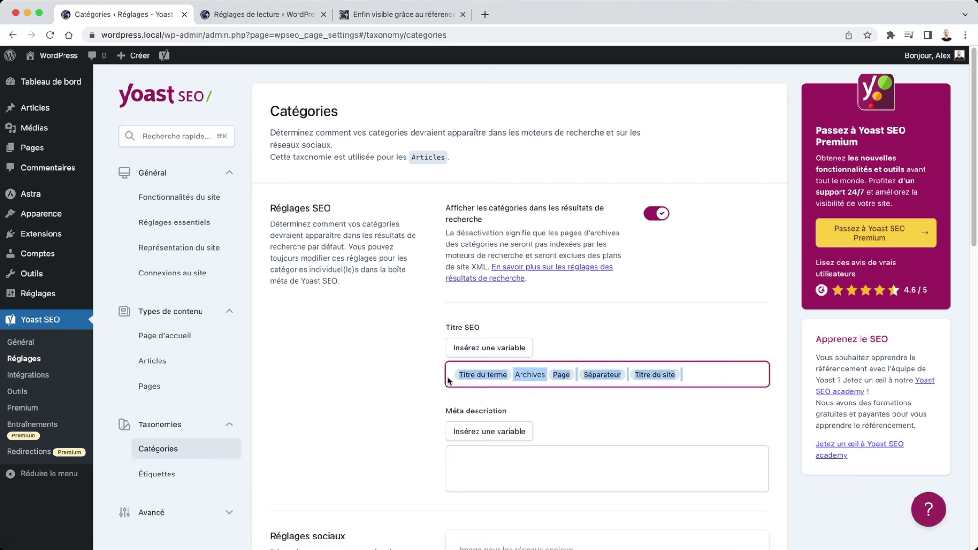
{"action": "left_click", "coordinate": [418, 377]}
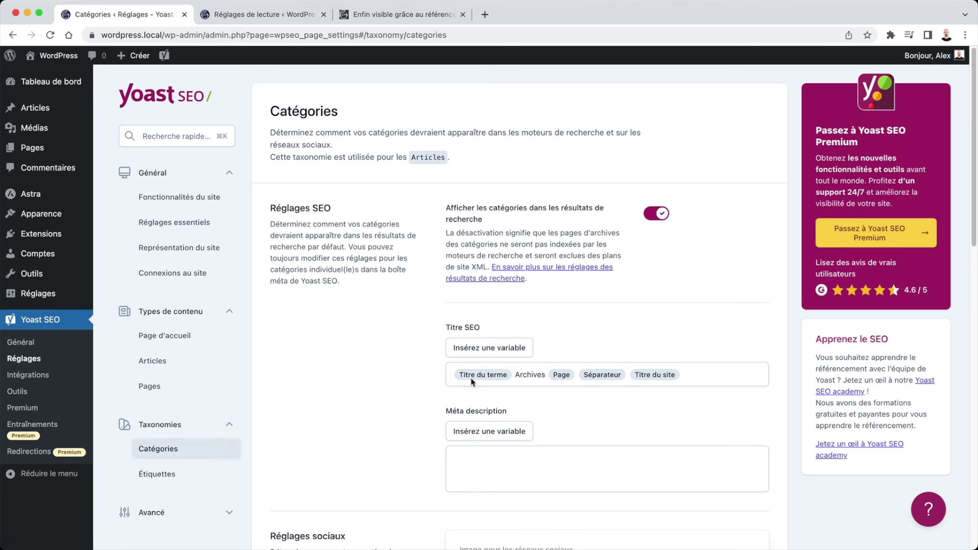
{"action": "left_click", "coordinate": [530, 377]}
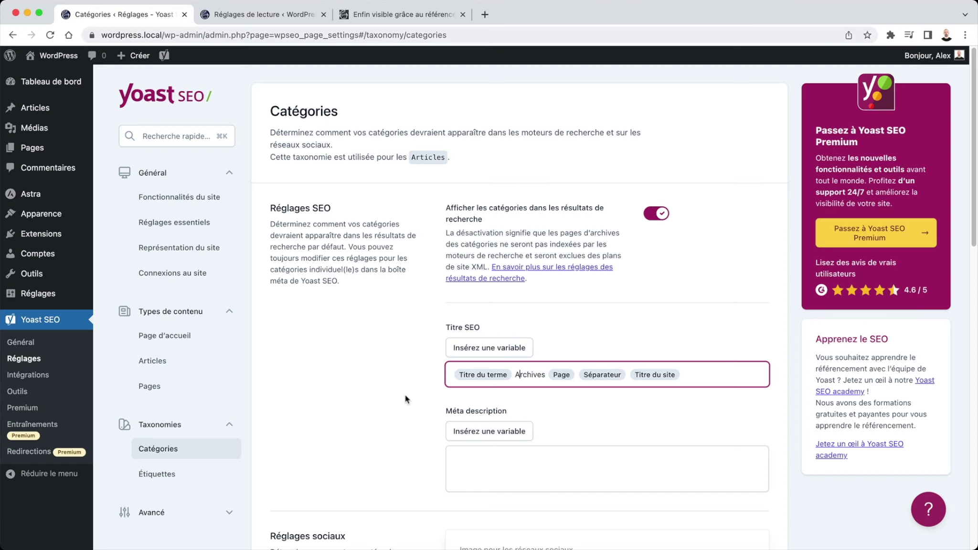
Step: Turn off the category prefix in the slug (/category/) in the additional category settings and save the changes
{"action": "scroll", "coordinate": [405, 395], "scroll_direction": "down", "scroll_amount": 6}
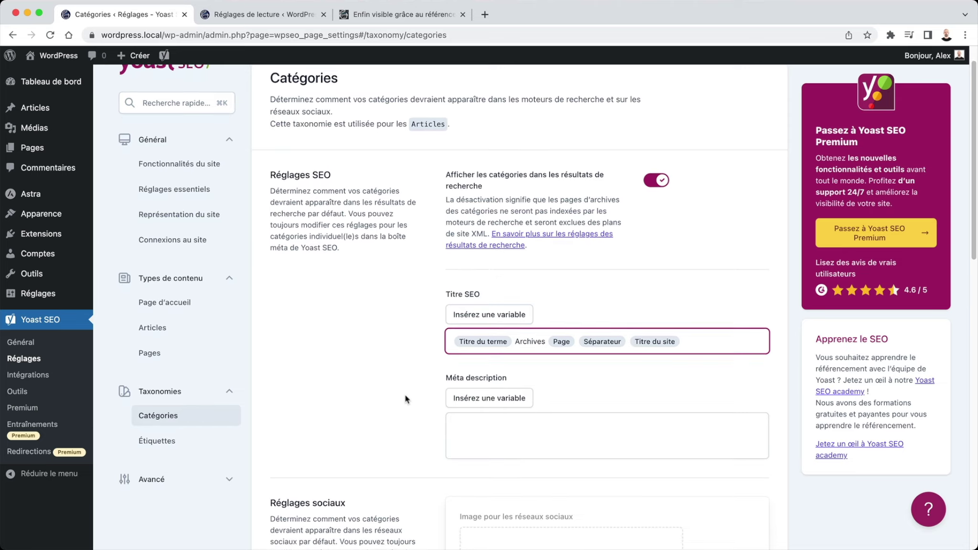
{"action": "scroll", "coordinate": [466, 342], "scroll_direction": "down", "scroll_amount": 7}
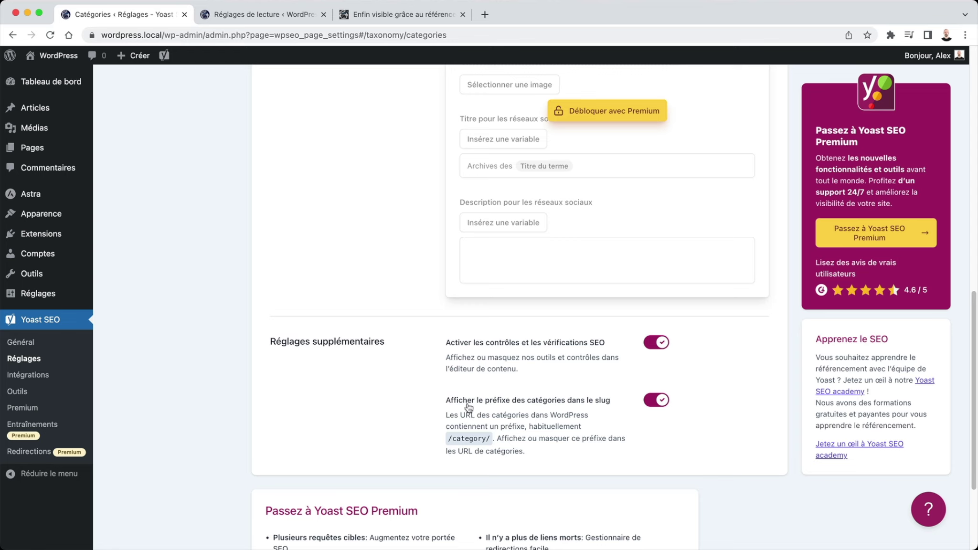
{"action": "left_click", "coordinate": [651, 401]}
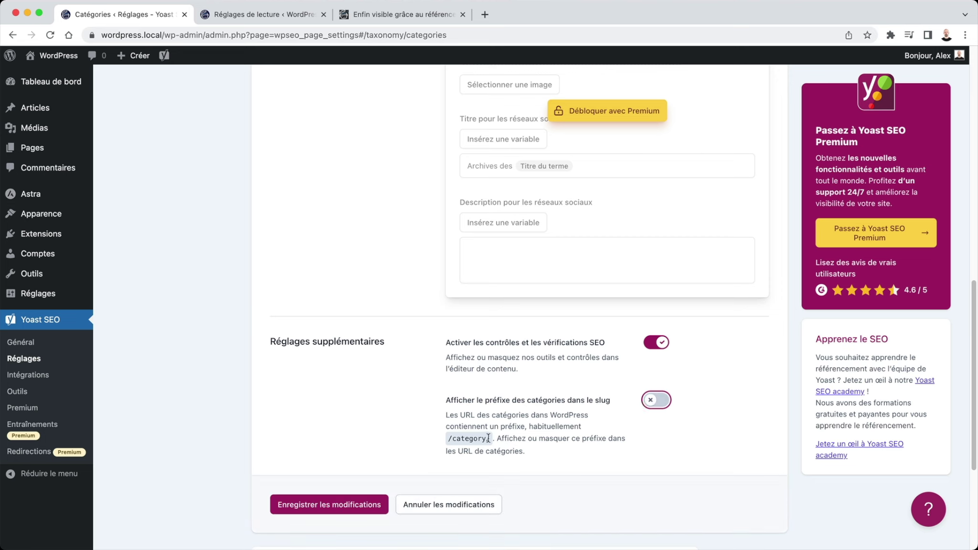
{"action": "left_click_drag", "start_coordinate": [488, 437], "coordinate": [457, 439]}
{"action": "left_click", "coordinate": [339, 498]}
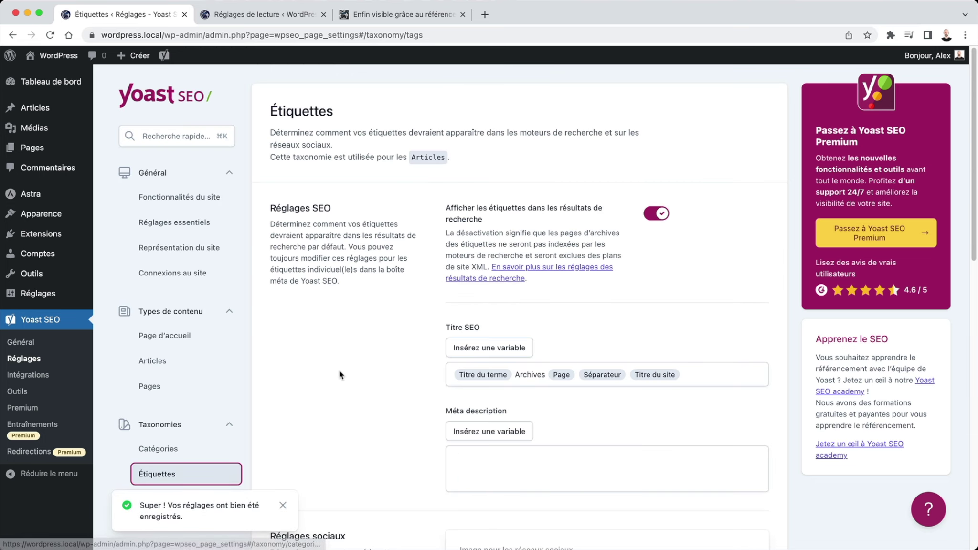
Step: Review the tag settings (Étiquettes), and open and look through the advanced breadcrumb settings (Fil d'Ariane)
{"action": "scroll", "coordinate": [339, 372], "scroll_direction": "down", "scroll_amount": 8}
{"action": "left_click", "coordinate": [219, 138]}
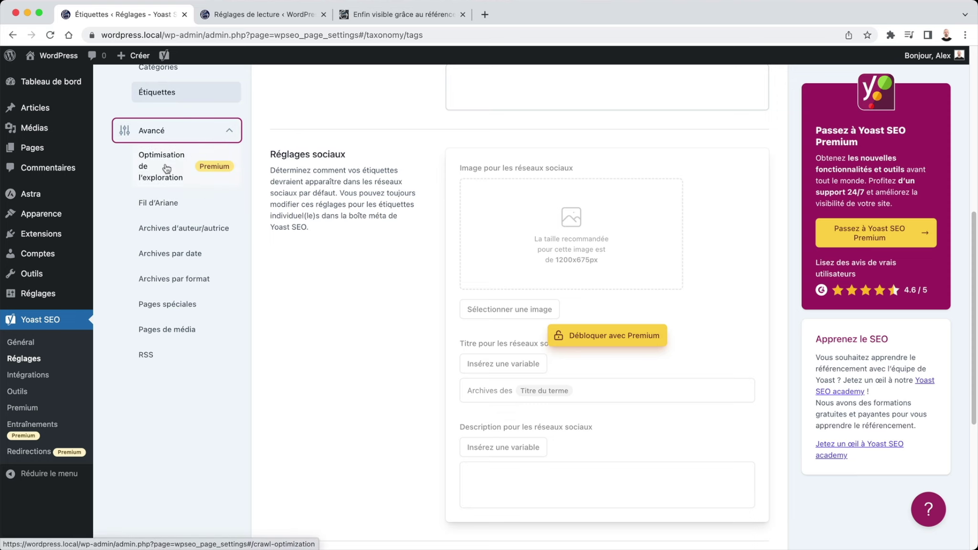
{"action": "left_click", "coordinate": [163, 211]}
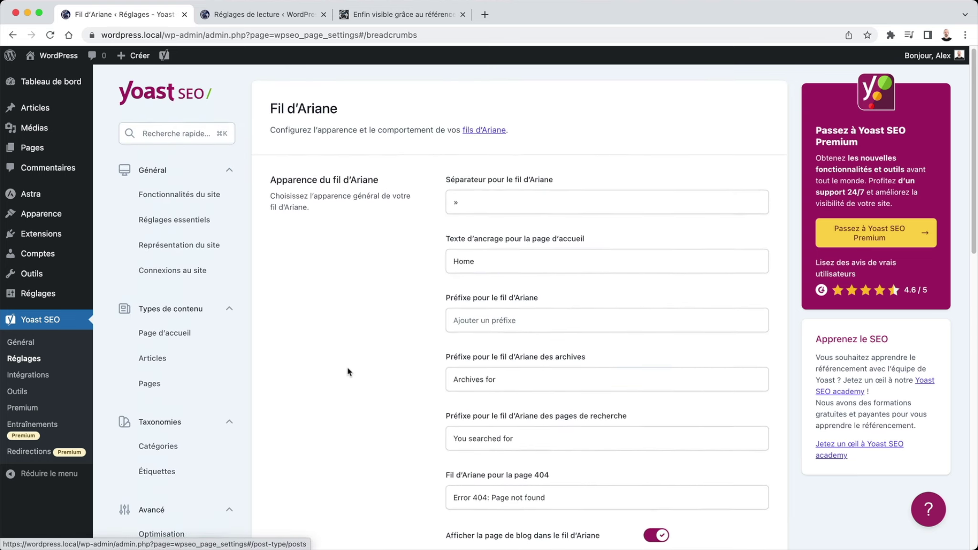
{"action": "scroll", "coordinate": [346, 367], "scroll_direction": "down", "scroll_amount": 5}
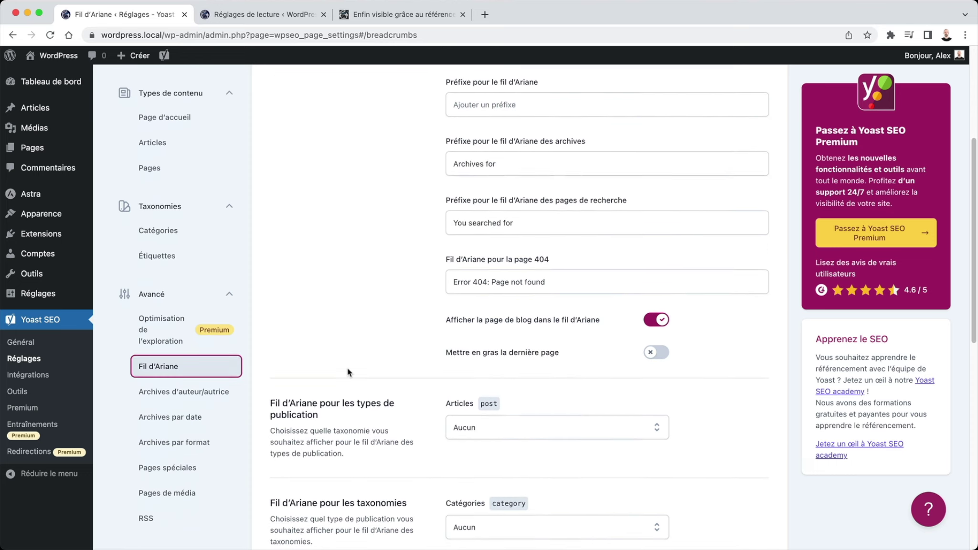
{"action": "scroll", "coordinate": [346, 368], "scroll_direction": "up", "scroll_amount": 3}
{"action": "scroll", "coordinate": [346, 367], "scroll_direction": "up", "scroll_amount": 3}
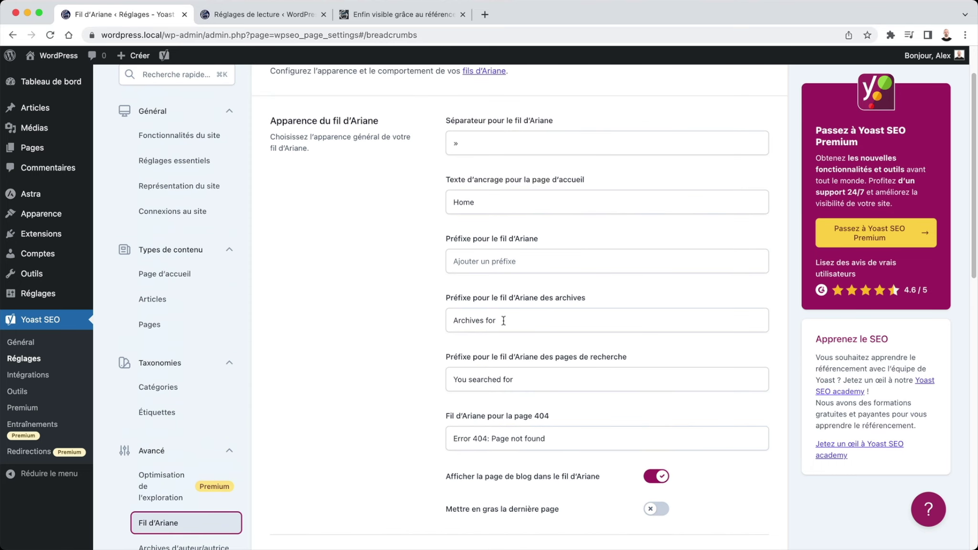
Step: Set the breadcrumb anchor text for the homepage to "Accueil"
{"action": "left_click_drag", "start_coordinate": [502, 321], "coordinate": [449, 320]}
{"action": "double_click", "coordinate": [487, 203]}
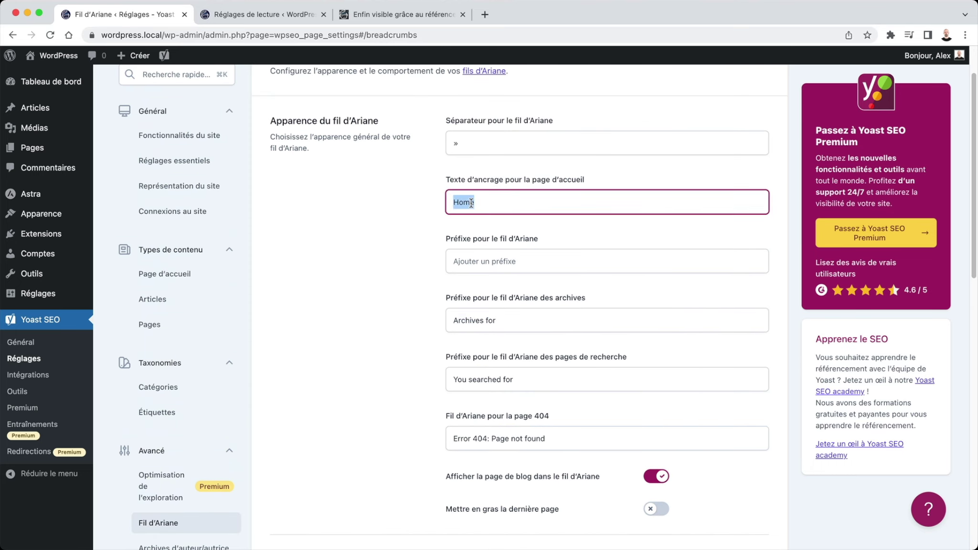
{"action": "type", "text": "Accueil"}
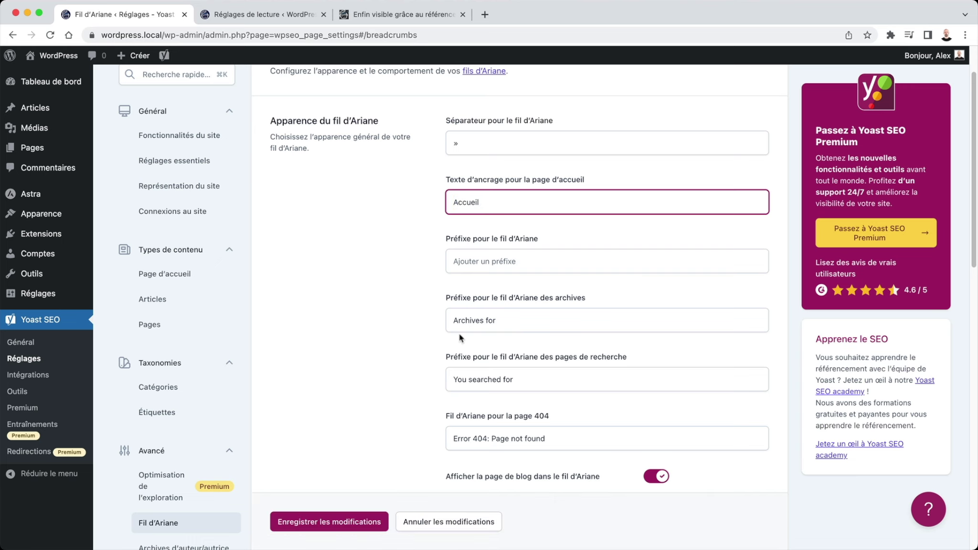
Step: Change the breadcrumb text for the 404 page to "Erreur 404: Page introuvable"
{"action": "scroll", "coordinate": [410, 304], "scroll_direction": "down", "scroll_amount": 3}
{"action": "double_click", "coordinate": [463, 291]}
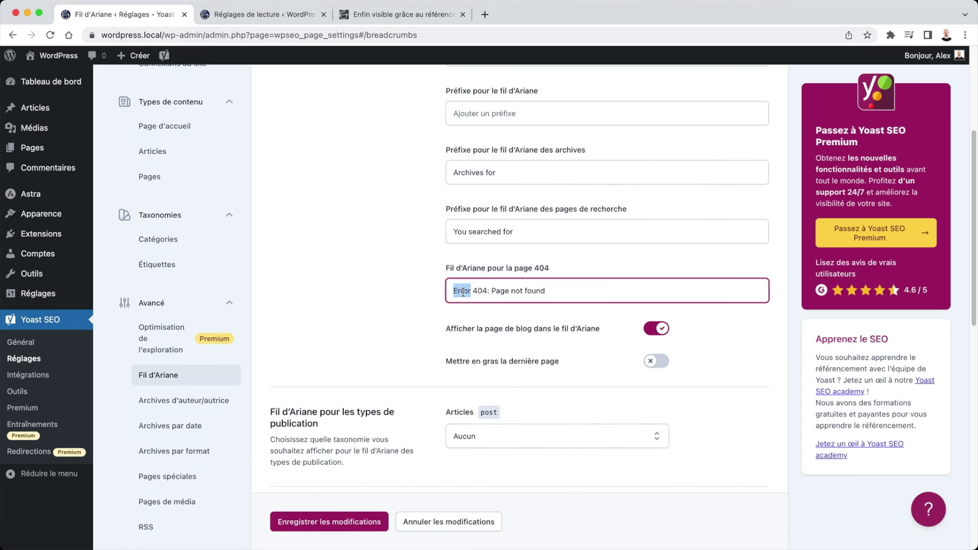
{"action": "type", "text": "E"}
{"action": "type", "text": "rreur"}
{"action": "left_click_drag", "start_coordinate": [550, 291], "coordinate": [515, 291]}
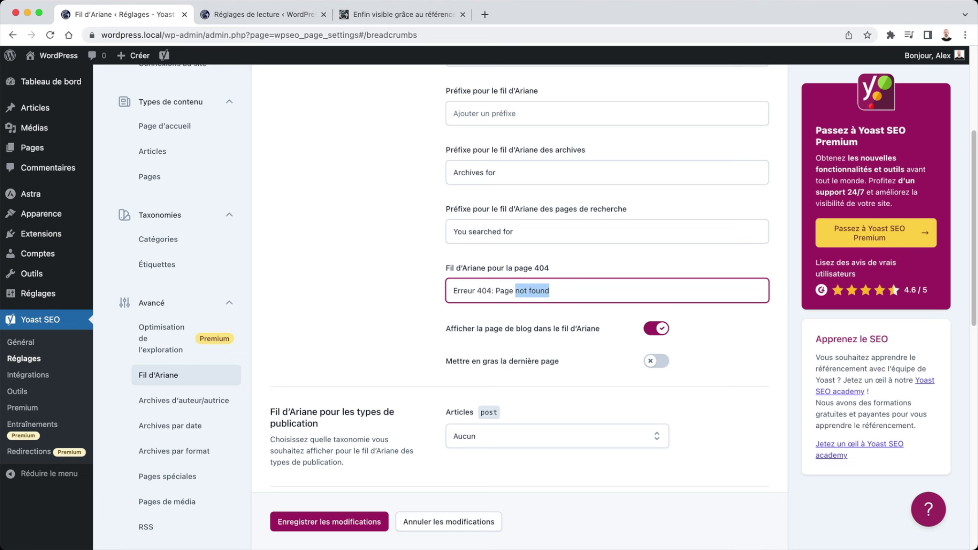
{"action": "type", "text": "introuvable"}
Step: Set the breadcrumb taxonomy for Articles to Catégories and the breadcrumb content type for categories to Blog
{"action": "scroll", "coordinate": [364, 290], "scroll_direction": "down", "scroll_amount": 3}
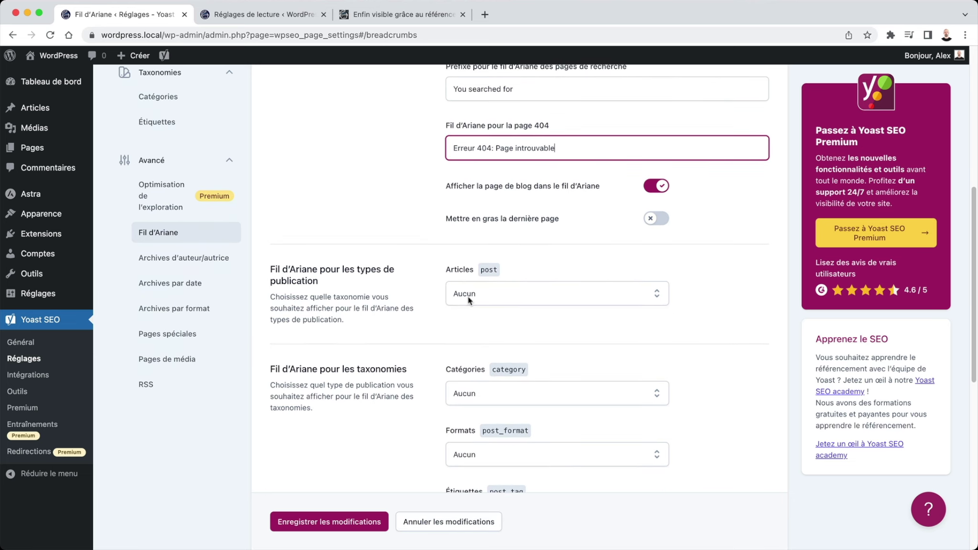
{"action": "left_click", "coordinate": [468, 296]}
{"action": "left_click", "coordinate": [480, 339]}
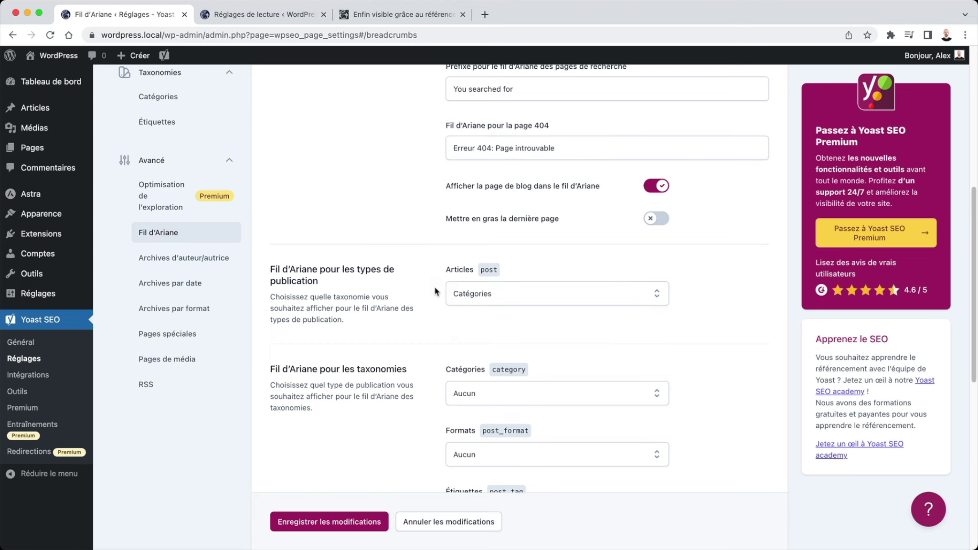
{"action": "scroll", "coordinate": [435, 291], "scroll_direction": "down", "scroll_amount": 2}
{"action": "left_click", "coordinate": [466, 326]}
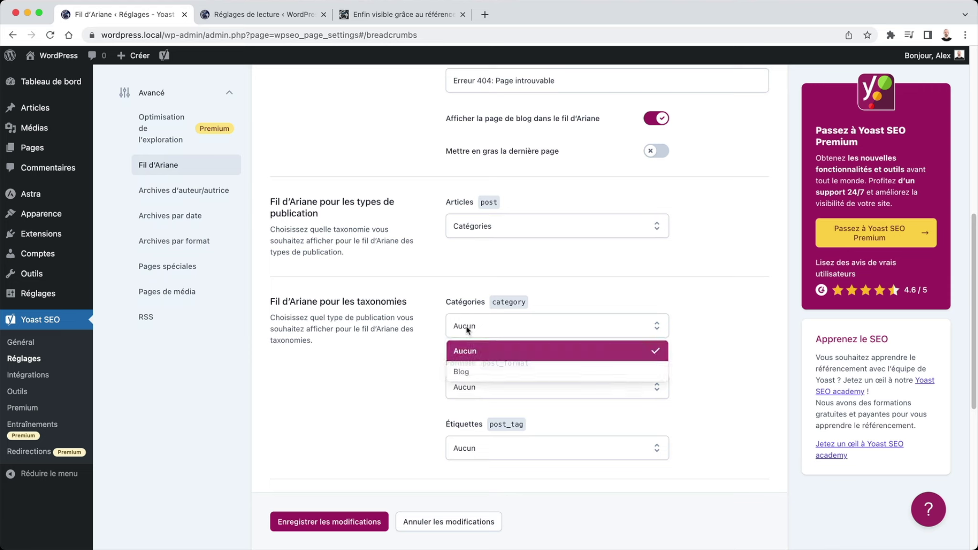
{"action": "left_click", "coordinate": [476, 372]}
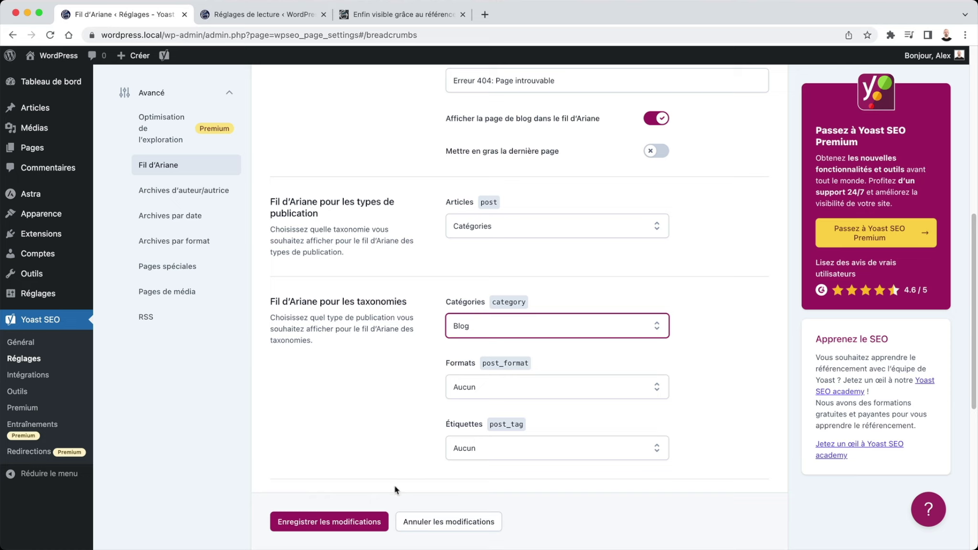
Step: Set the breadcrumb content type for tags (Étiquettes) to Blog and save the breadcrumb settings
{"action": "left_click", "coordinate": [540, 451]}
{"action": "left_click", "coordinate": [480, 486]}
{"action": "scroll", "coordinate": [337, 466], "scroll_direction": "down", "scroll_amount": 5}
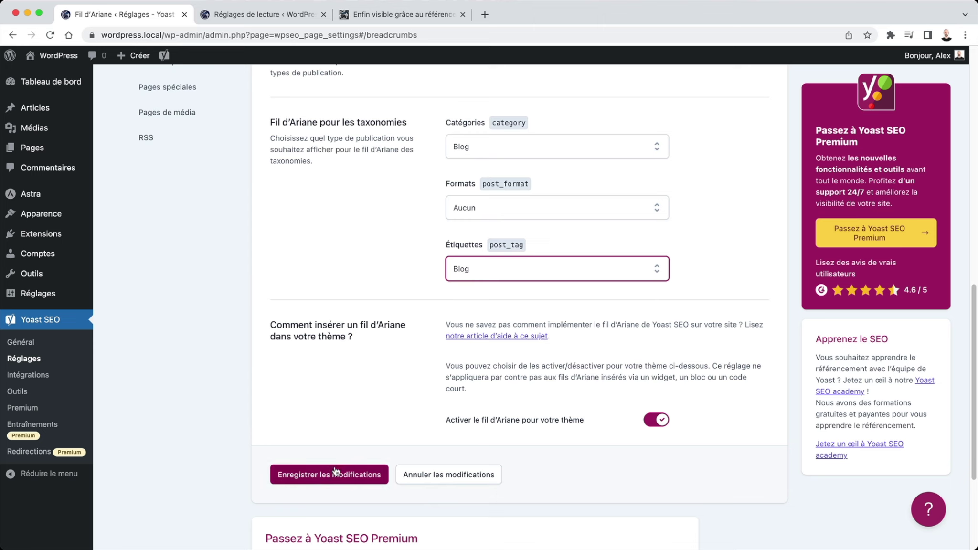
{"action": "left_click", "coordinate": [336, 473]}
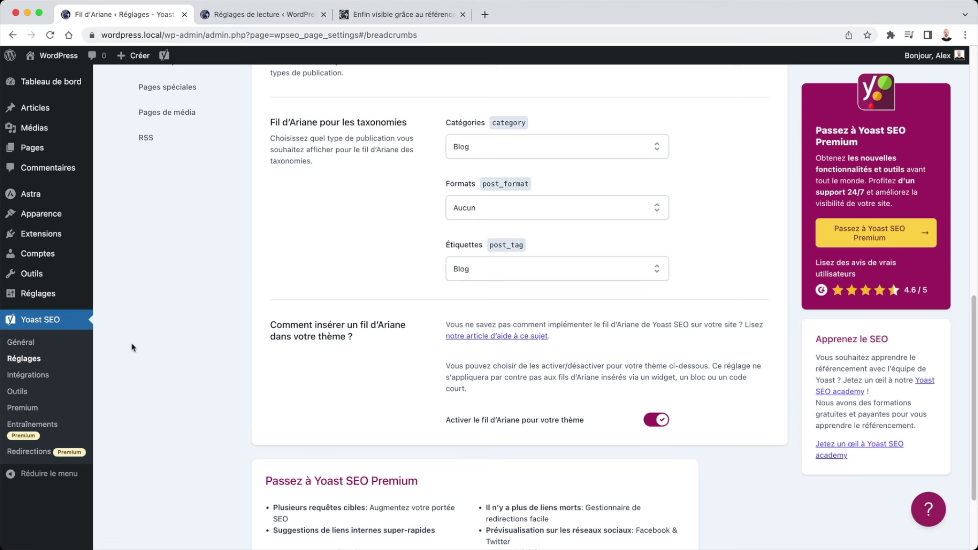
Step: Open the Accueil page from the site's page list for editing
{"action": "scroll", "coordinate": [148, 383], "scroll_direction": "up", "scroll_amount": 15}
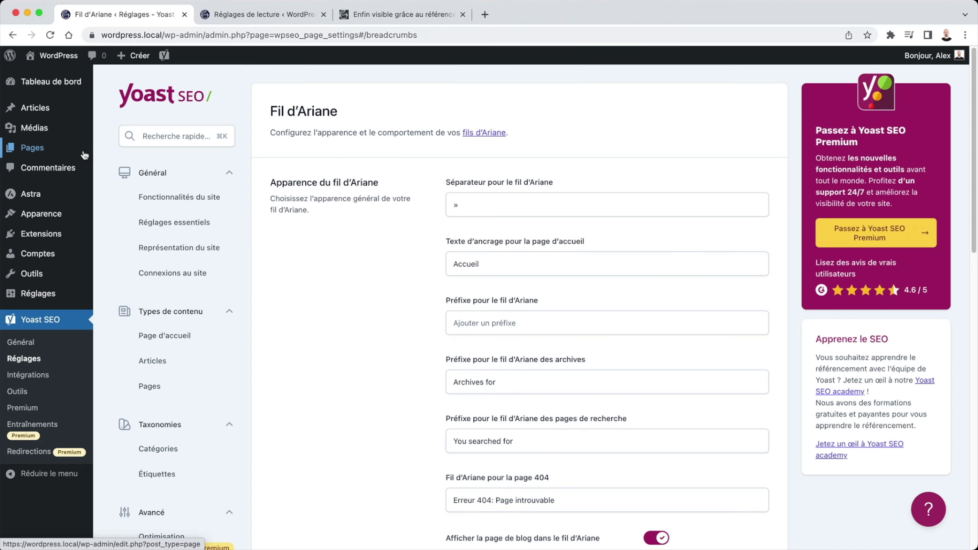
{"action": "mouse_move", "coordinate": [84, 156]}
{"action": "left_click", "coordinate": [125, 152]}
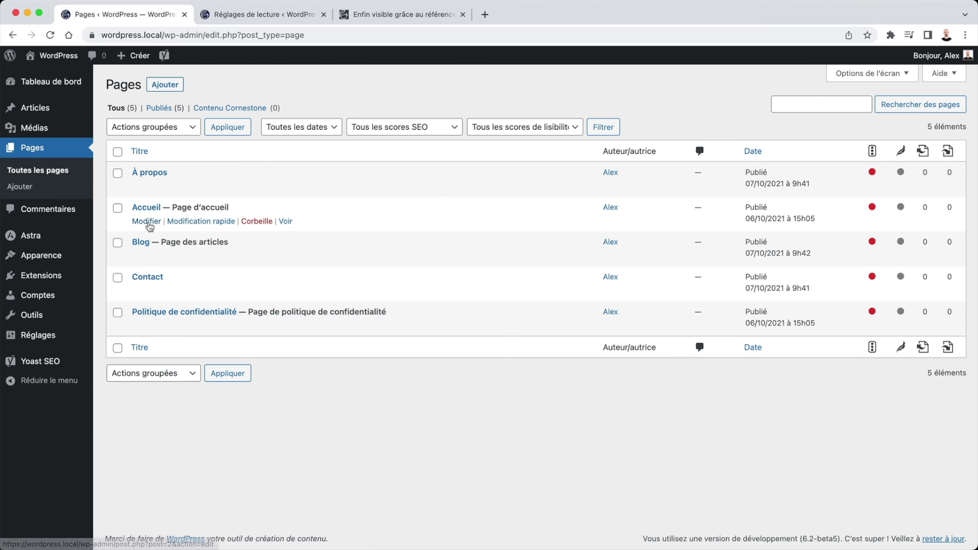
{"action": "left_click", "coordinate": [148, 223]}
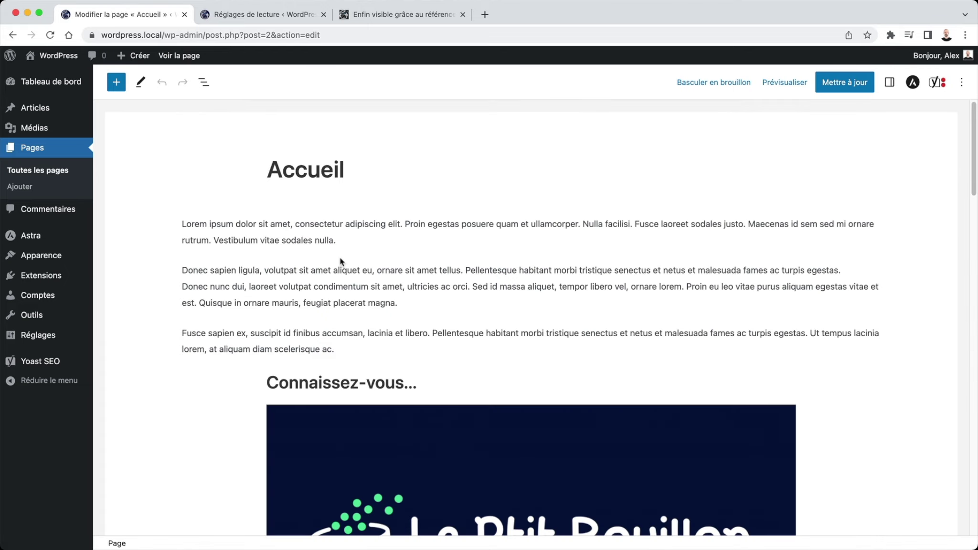
Step: Look through the Yoast SEO settings beneath the page content and open and review the editor's separate Yoast SEO options
{"action": "scroll", "coordinate": [340, 258], "scroll_direction": "down", "scroll_amount": 3}
{"action": "scroll", "coordinate": [340, 258], "scroll_direction": "down", "scroll_amount": 15}
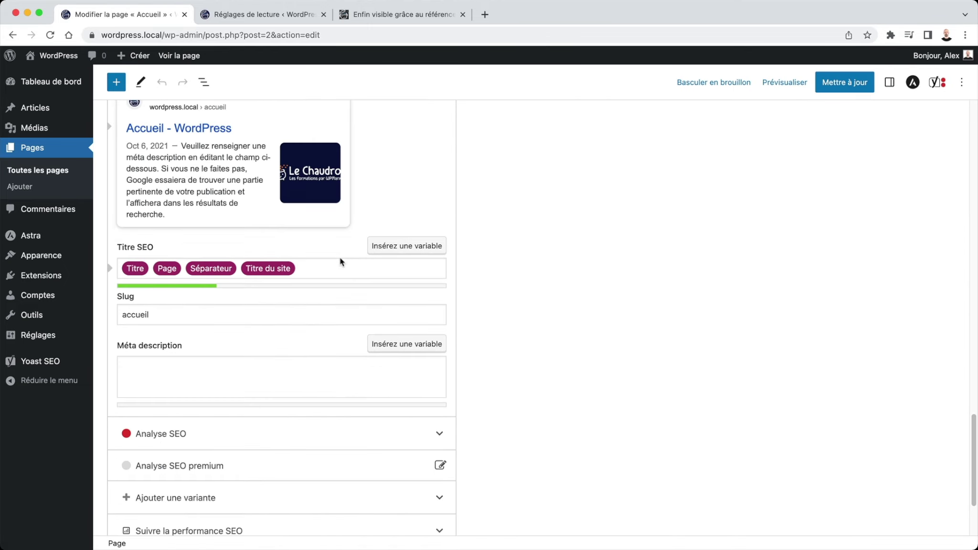
{"action": "scroll", "coordinate": [340, 258], "scroll_direction": "up", "scroll_amount": 5}
{"action": "scroll", "coordinate": [340, 258], "scroll_direction": "down", "scroll_amount": 2}
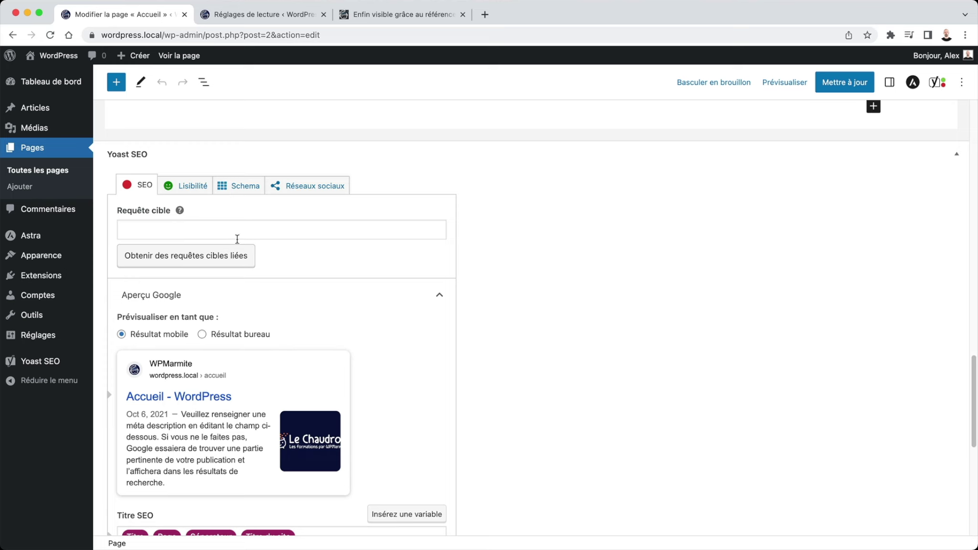
{"action": "left_click", "coordinate": [937, 82]}
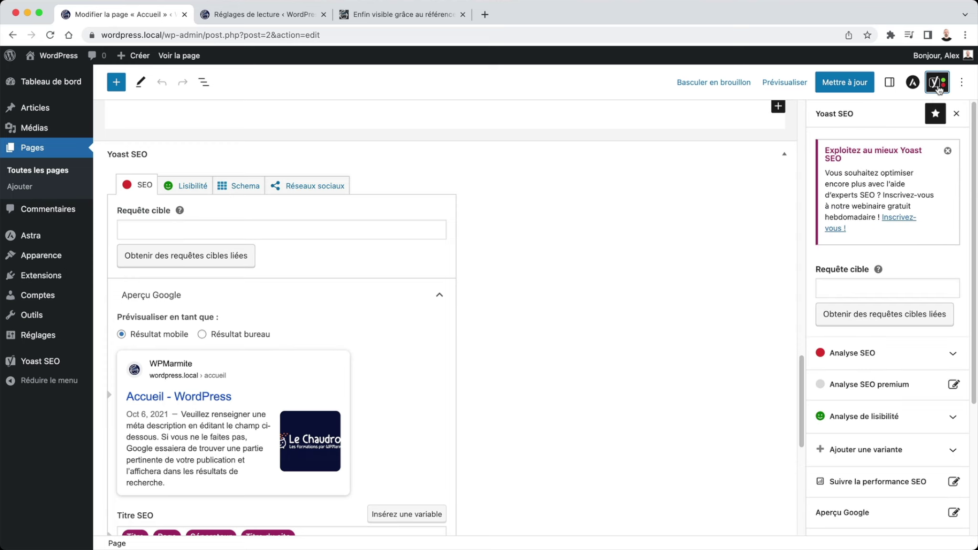
{"action": "scroll", "coordinate": [872, 226], "scroll_direction": "down", "scroll_amount": 5}
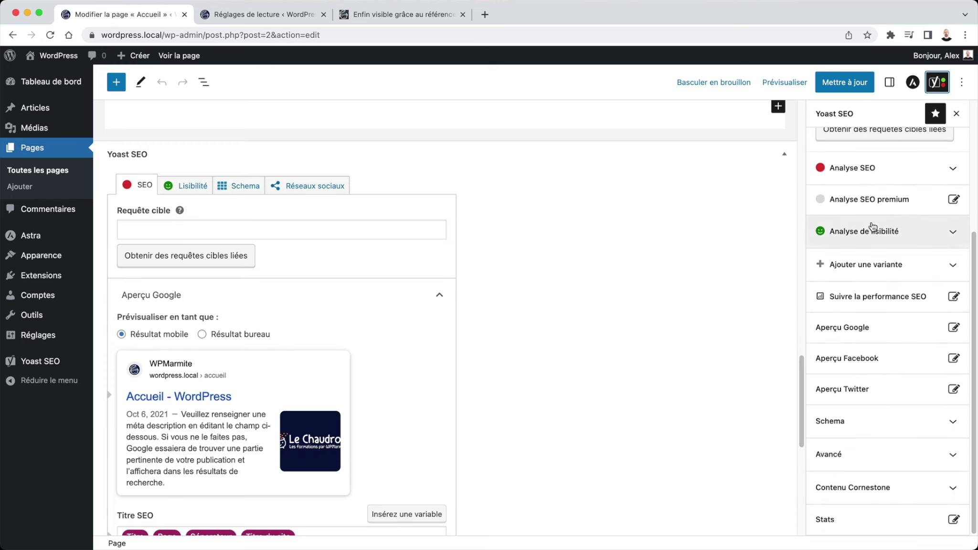
{"action": "scroll", "coordinate": [871, 226], "scroll_direction": "up", "scroll_amount": 5}
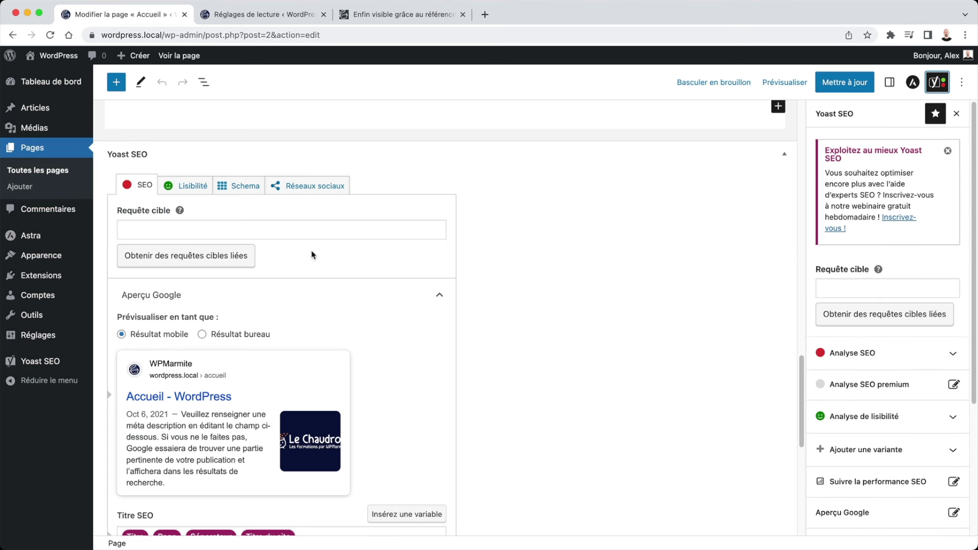
{"action": "scroll", "coordinate": [274, 232], "scroll_direction": "up", "scroll_amount": 10}
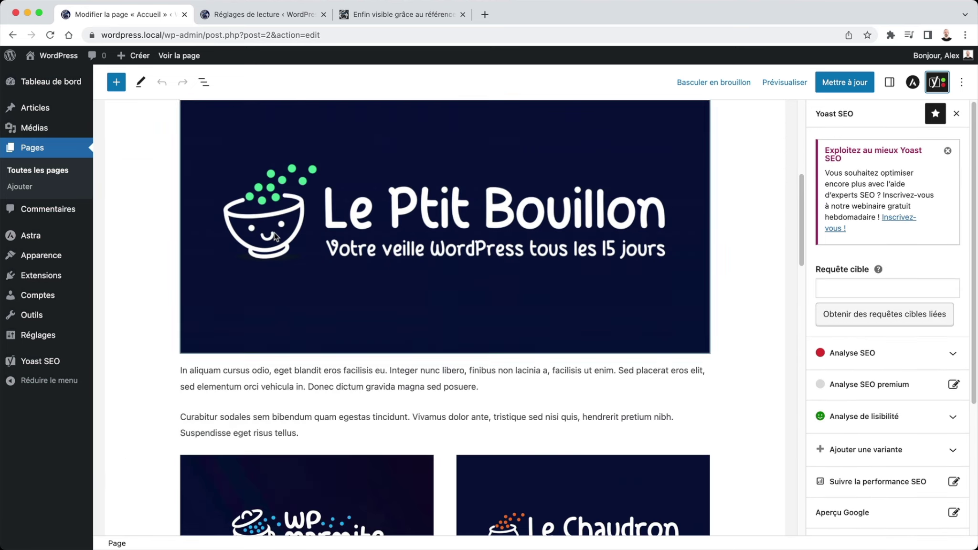
Step: Set the page's focus keyphrase (Requête cible) to "wordpress" and update the page
{"action": "scroll", "coordinate": [275, 233], "scroll_direction": "down", "scroll_amount": 8}
{"action": "left_click", "coordinate": [168, 283]}
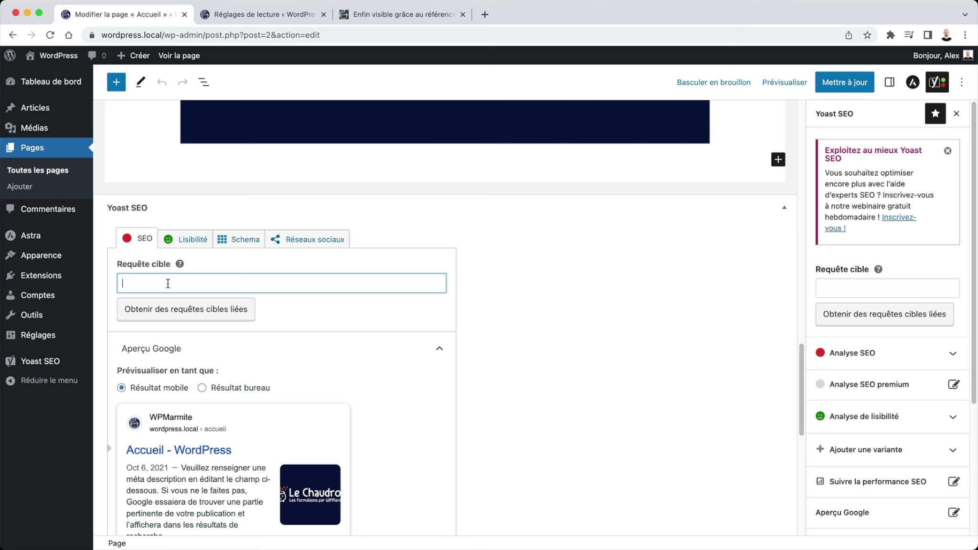
{"action": "scroll", "coordinate": [320, 239], "scroll_direction": "up", "scroll_amount": 15}
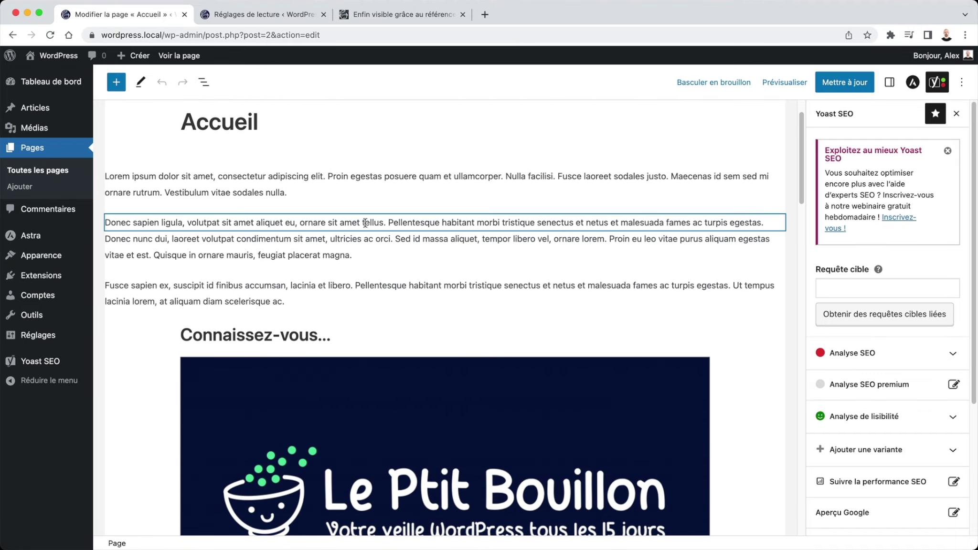
{"action": "scroll", "coordinate": [364, 223], "scroll_direction": "down", "scroll_amount": 15}
{"action": "type", "text": "w"}
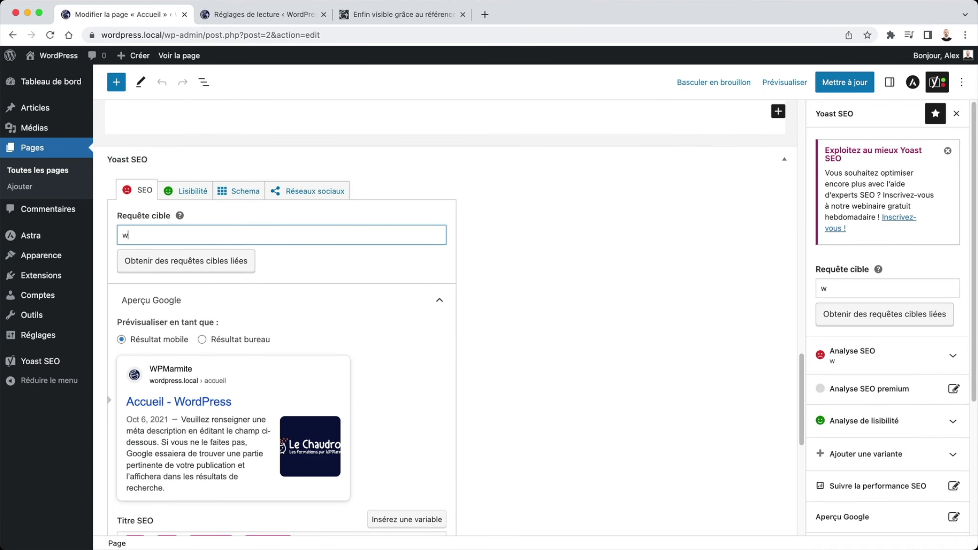
{"action": "type", "text": "ordpress"}
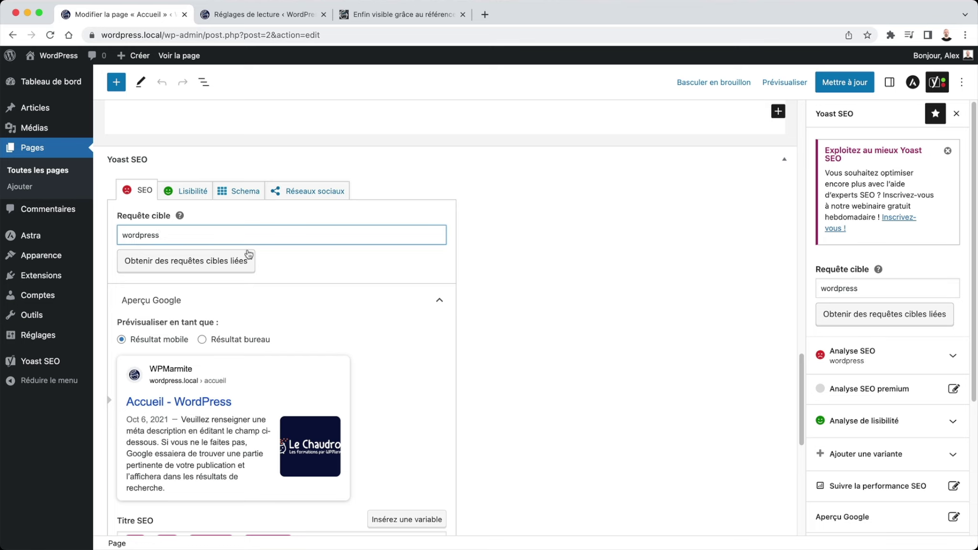
{"action": "left_click", "coordinate": [281, 263]}
{"action": "left_click", "coordinate": [842, 90]}
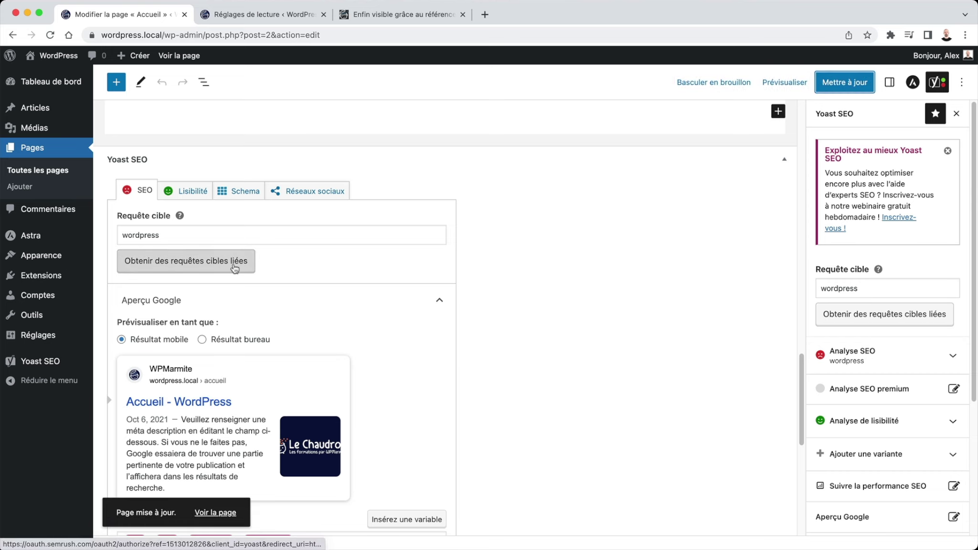
Step: Replace the variables in the page's SEO title with text starting "WPMarmite - Tirez le meilleur de WordP"
{"action": "scroll", "coordinate": [295, 289], "scroll_direction": "down", "scroll_amount": 3}
{"action": "scroll", "coordinate": [296, 292], "scroll_direction": "down", "scroll_amount": 5}
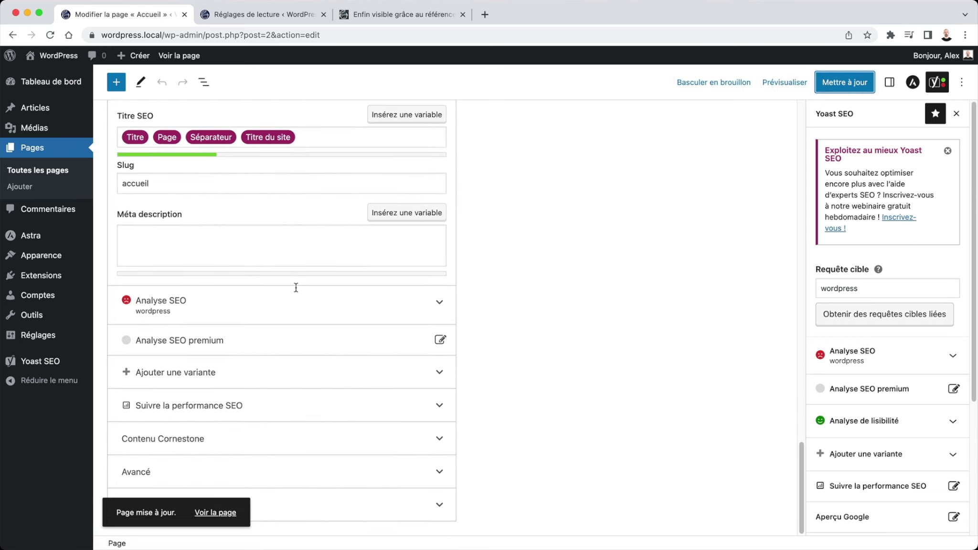
{"action": "scroll", "coordinate": [217, 310], "scroll_direction": "up", "scroll_amount": 5}
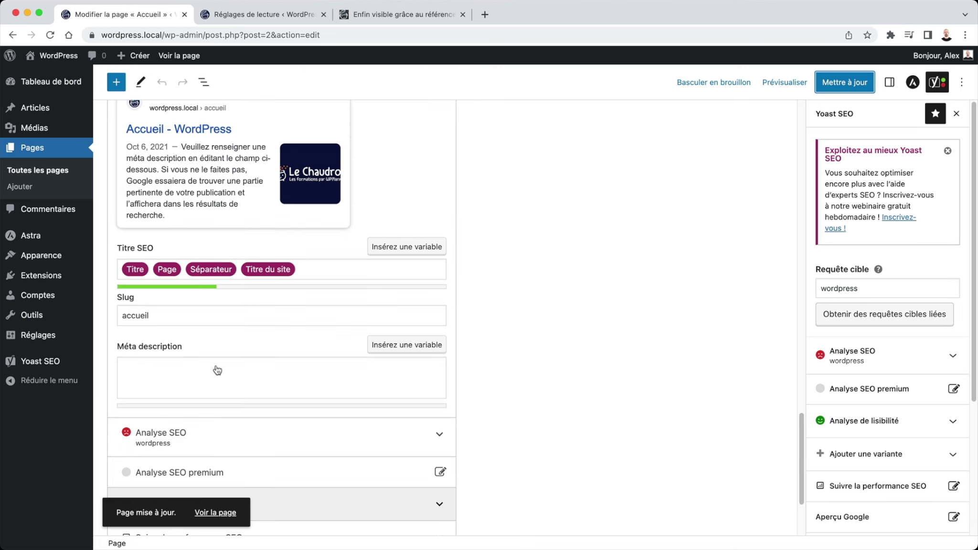
{"action": "left_click", "coordinate": [308, 381]}
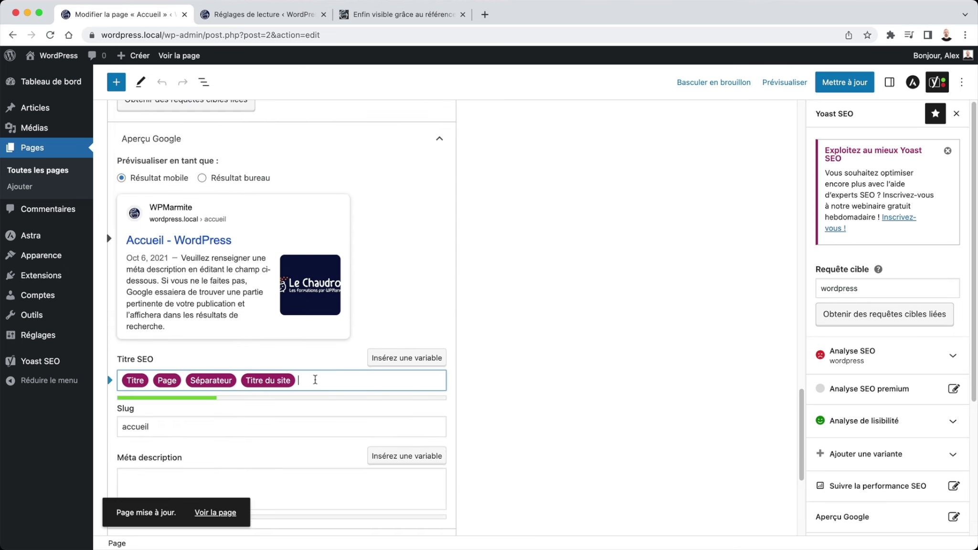
{"action": "left_click_drag", "start_coordinate": [318, 380], "coordinate": [125, 381]}
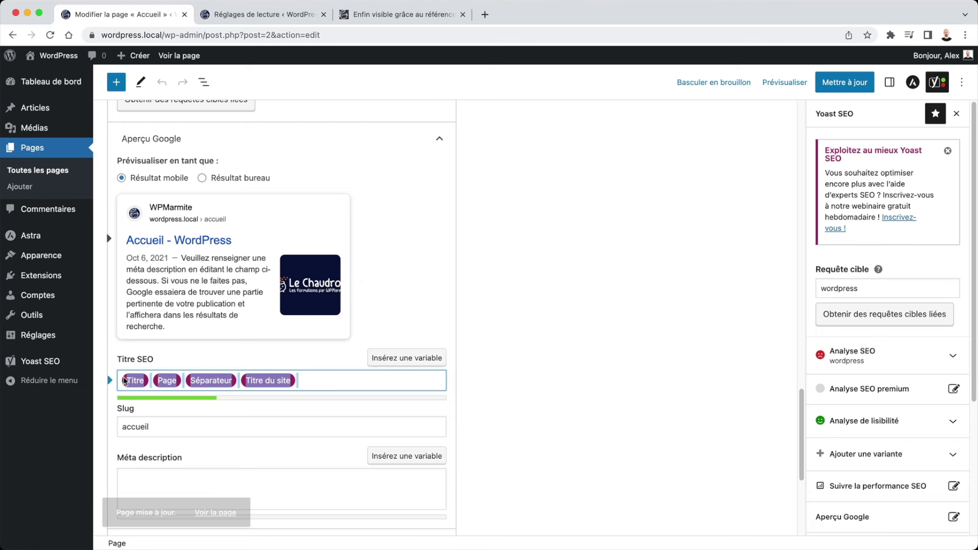
{"action": "type", "text": "WPMarmite"}
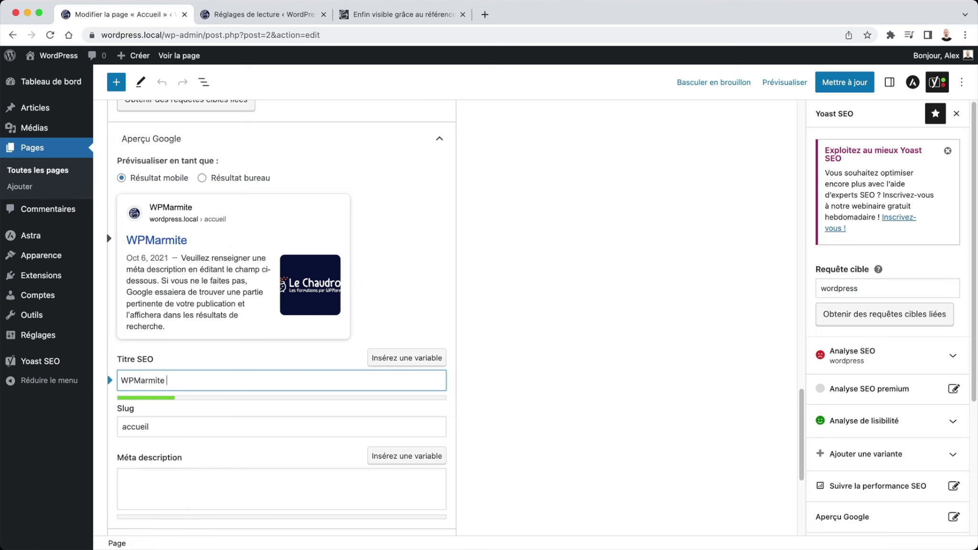
{"action": "type", "text": " - Tirez le meille"}
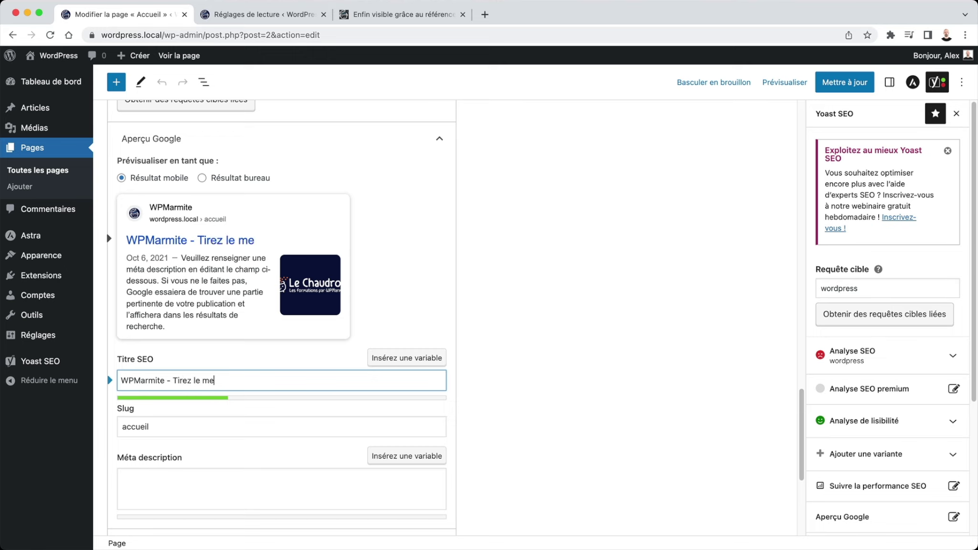
{"action": "type", "text": "ur de WordP"}
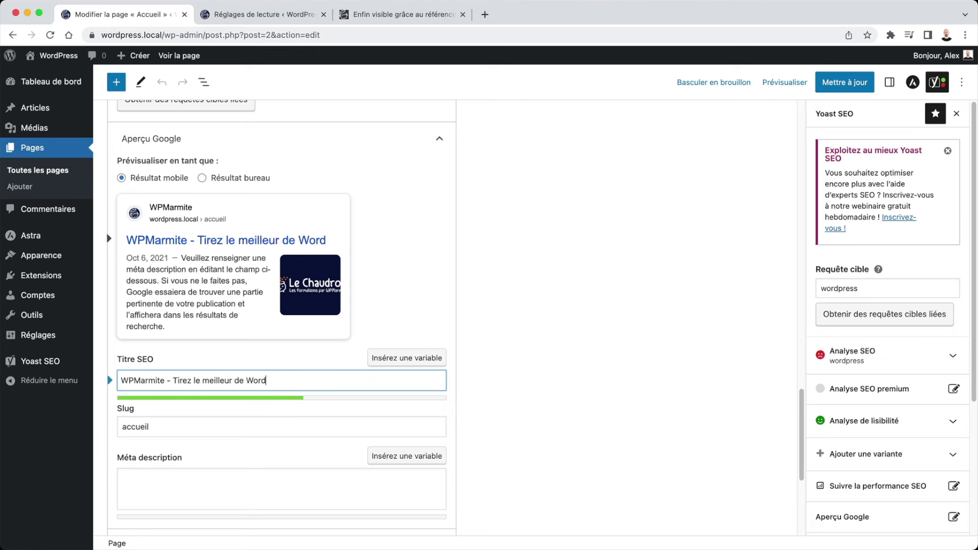